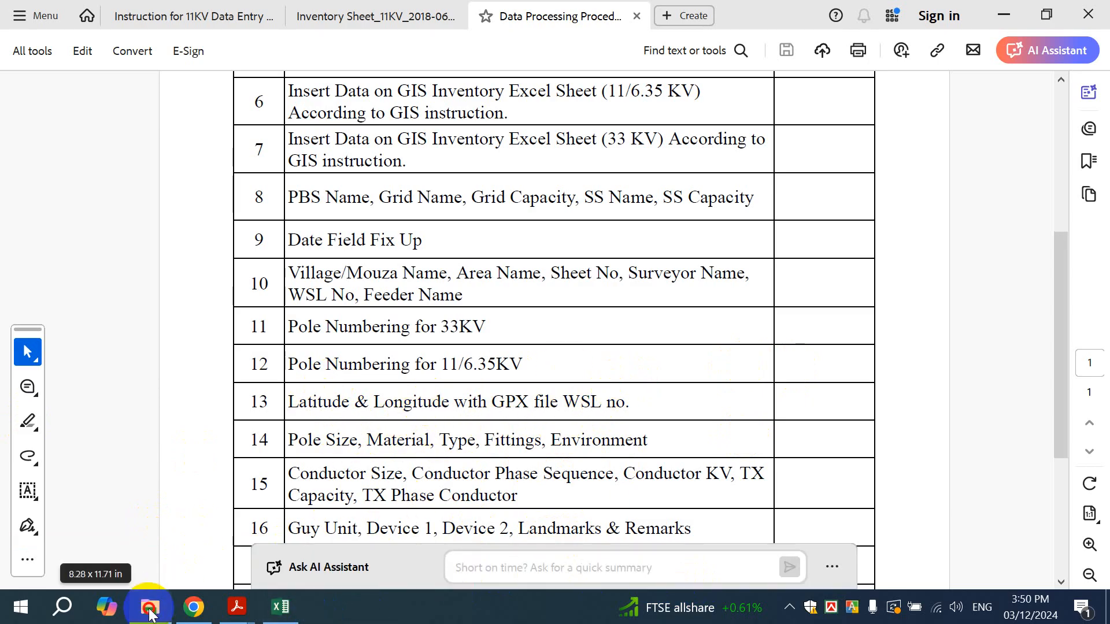
In File Explorer, go through Ullapara-1, 1A and November'24 to the 01-11-2024 folder and open the workbook 01-11-2024.xlsx
click(150, 607)
right_click(602, 300)
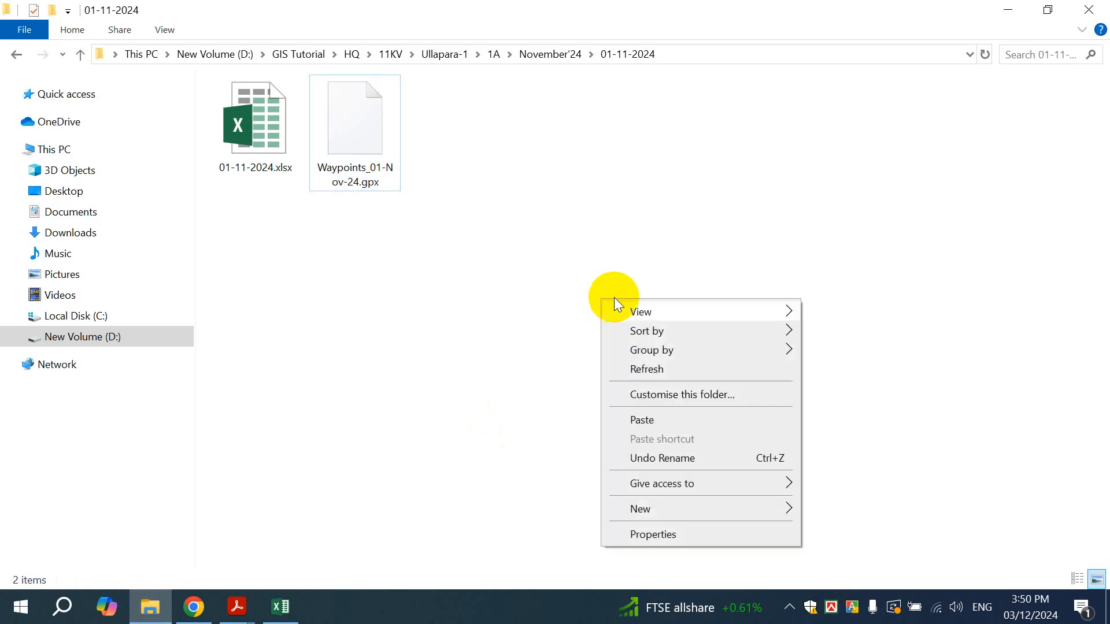
click(701, 368)
click(444, 54)
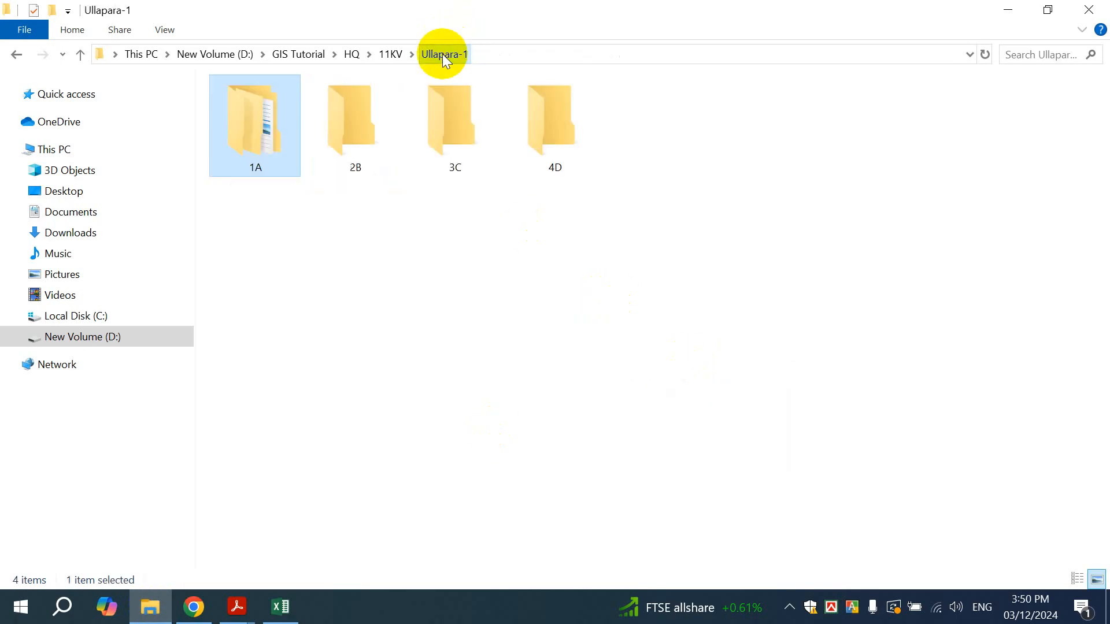
double_click(249, 156)
double_click(258, 153)
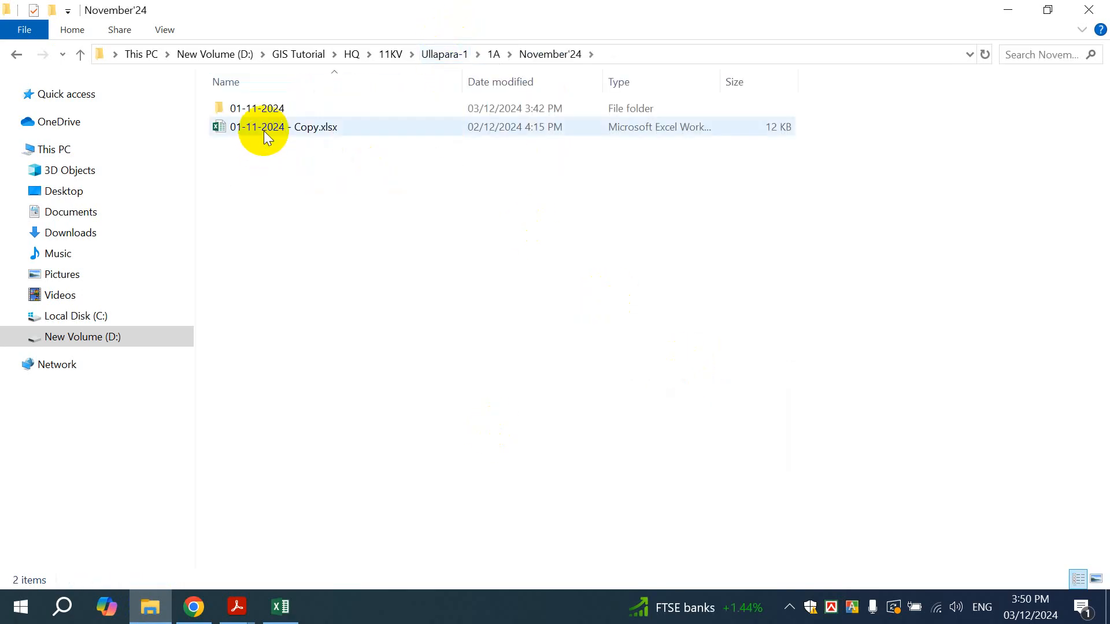
double_click(260, 108)
click(293, 117)
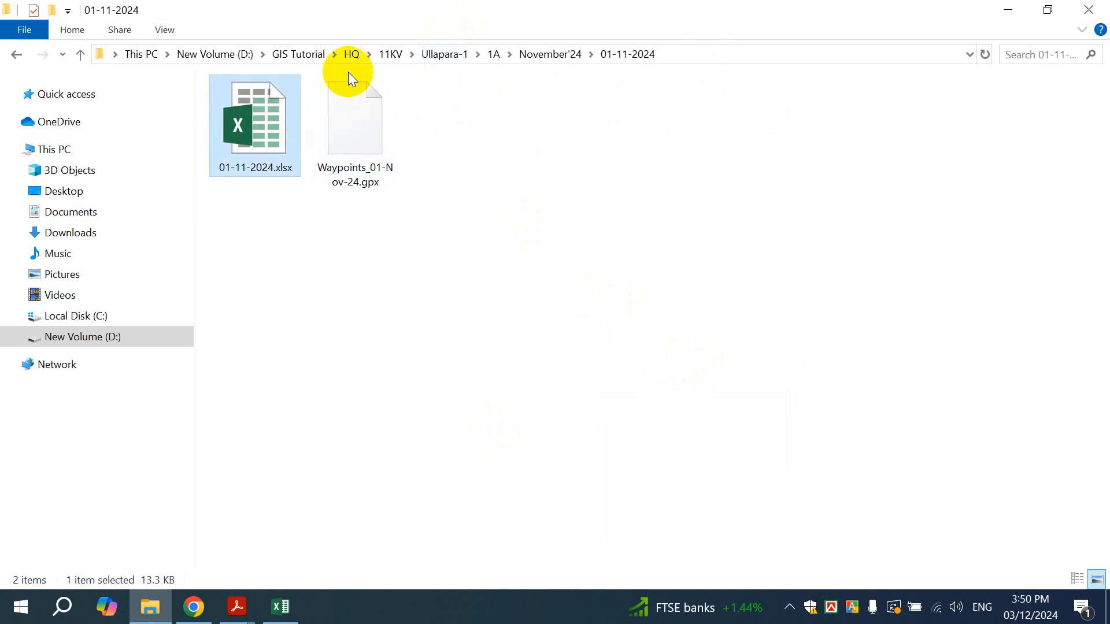
double_click(259, 117)
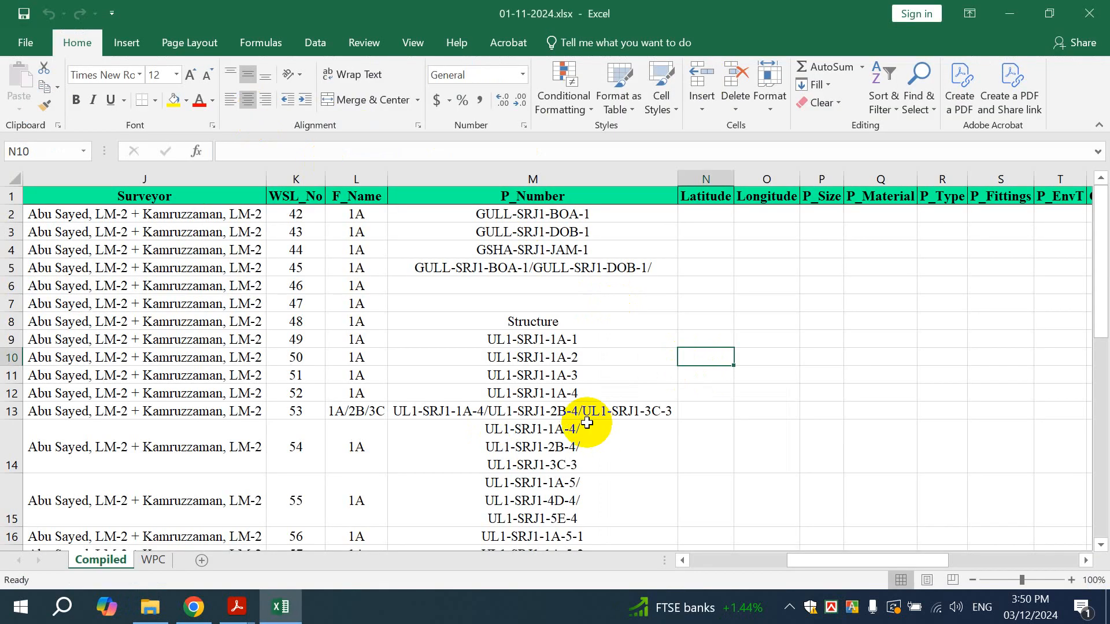
Examine the P_Number, Latitude and Longitude columns on the Compiled sheet
scroll(610, 301, down, 2)
scroll(581, 277, up, 2)
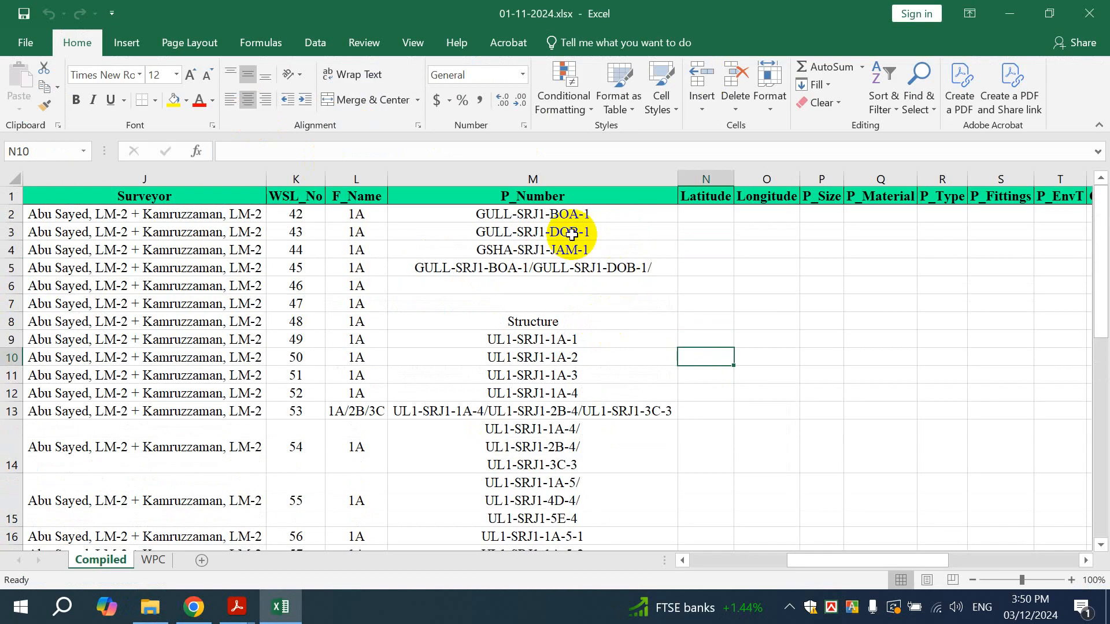
mouse_move(795, 563)
mouse_down()
mouse_move(694, 559)
mouse_move(783, 555)
mouse_up()
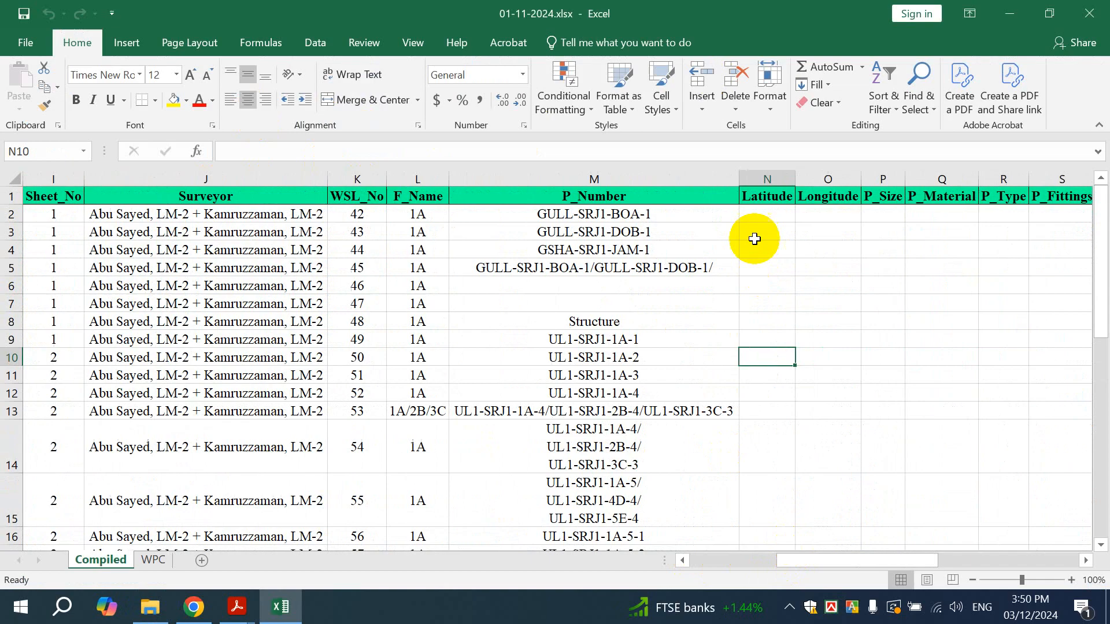
click(629, 193)
click(767, 195)
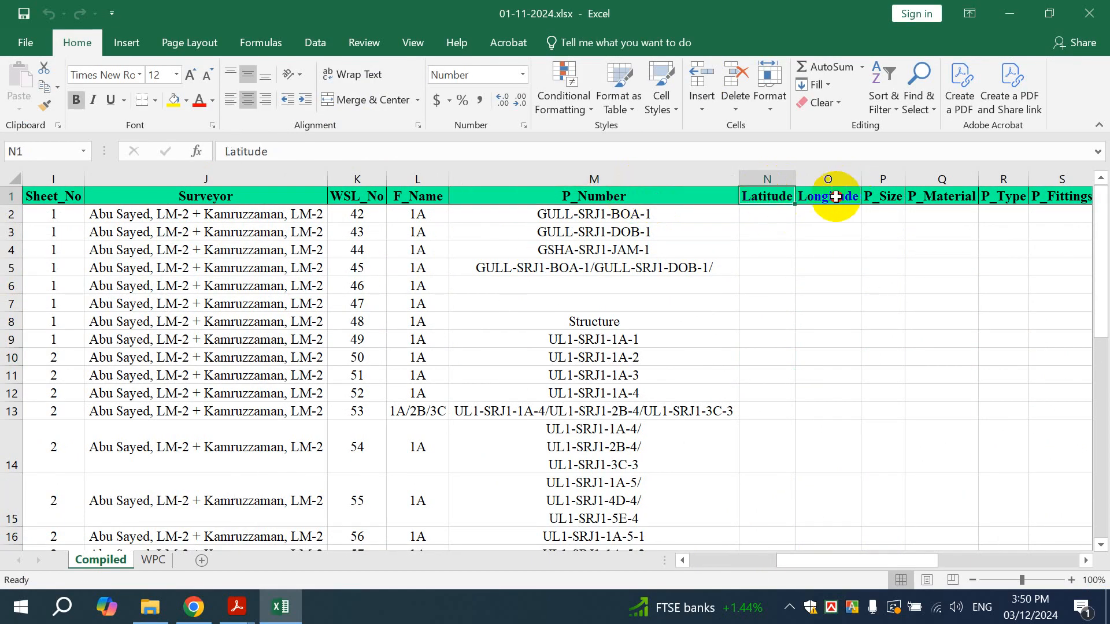
click(833, 194)
click(764, 193)
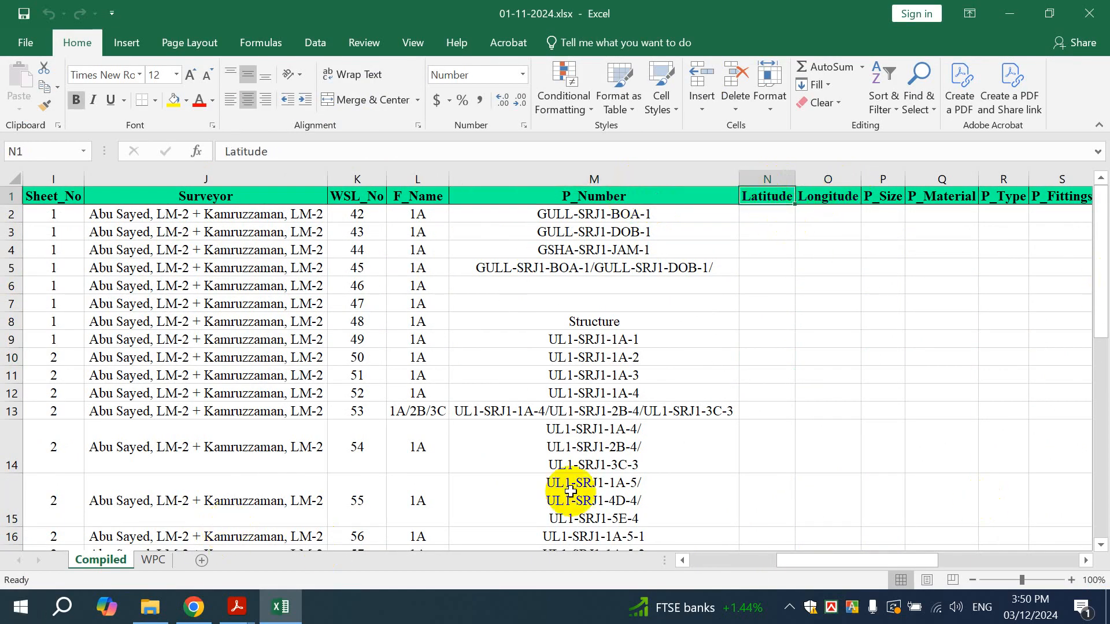
Return to the 01-11-2024 folder in File Explorer and check its workbook and the Waypoints_01-Nov-24.gpx file
click(278, 612)
right_click(407, 270)
click(487, 337)
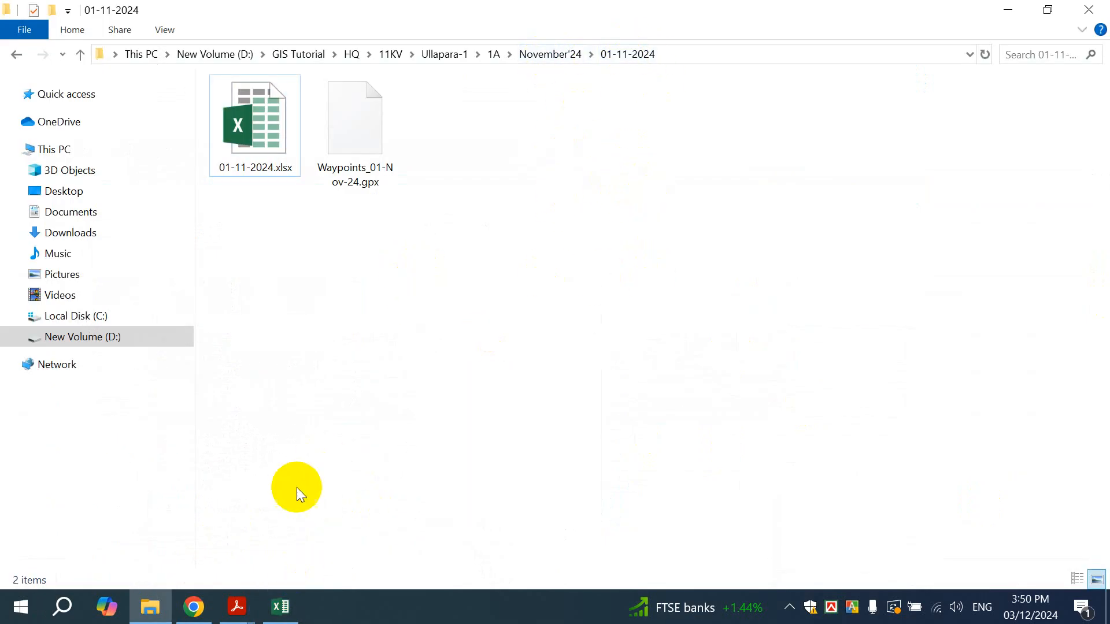
click(257, 146)
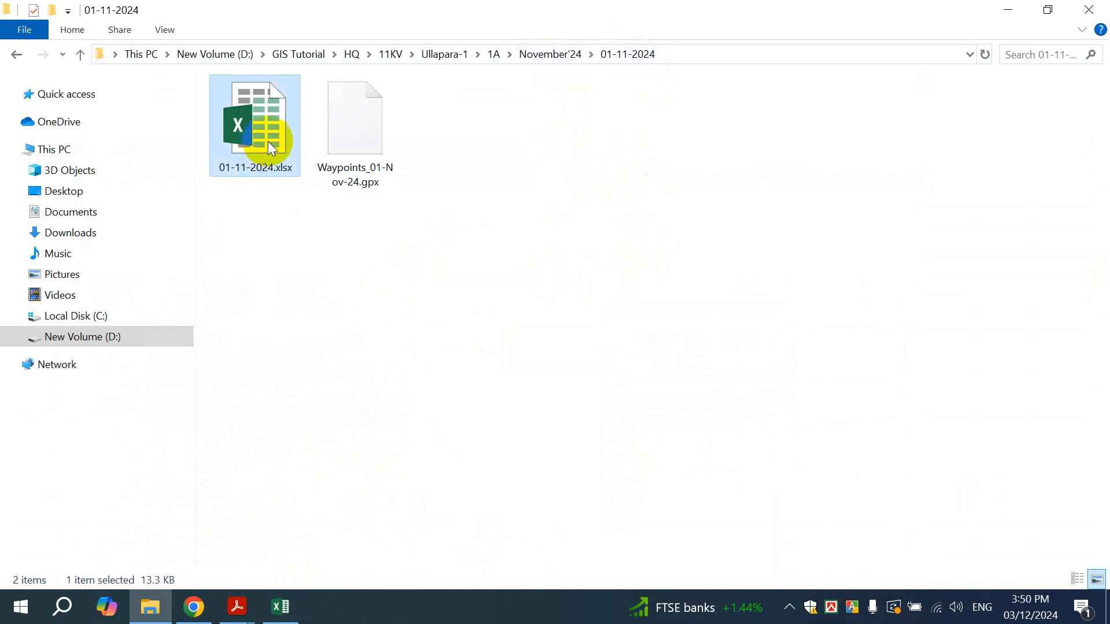
click(348, 153)
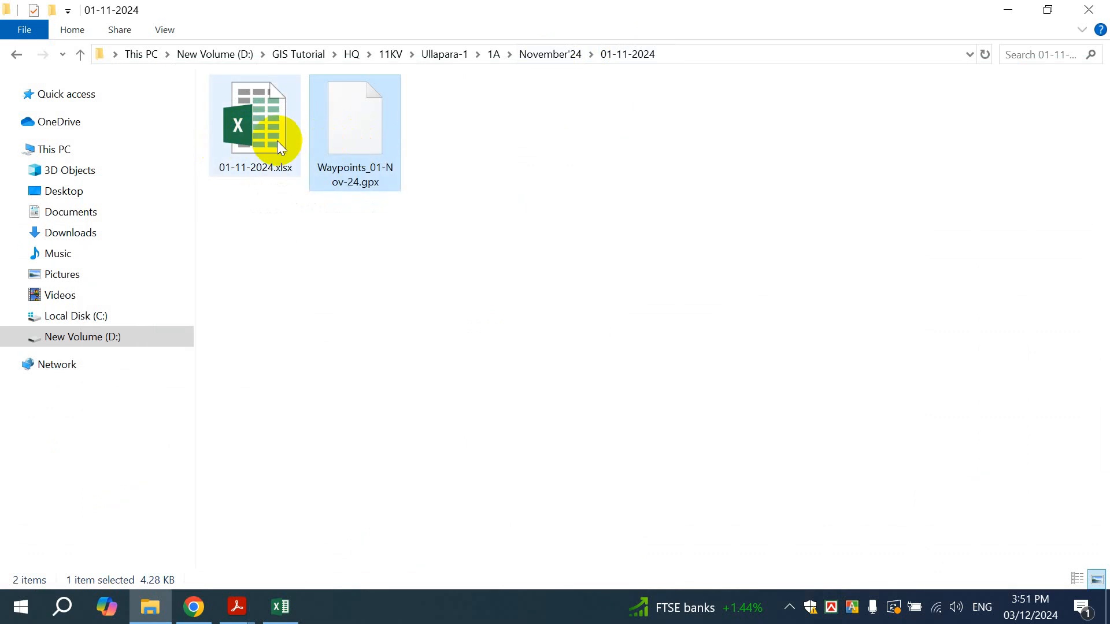
mouse_move(276, 140)
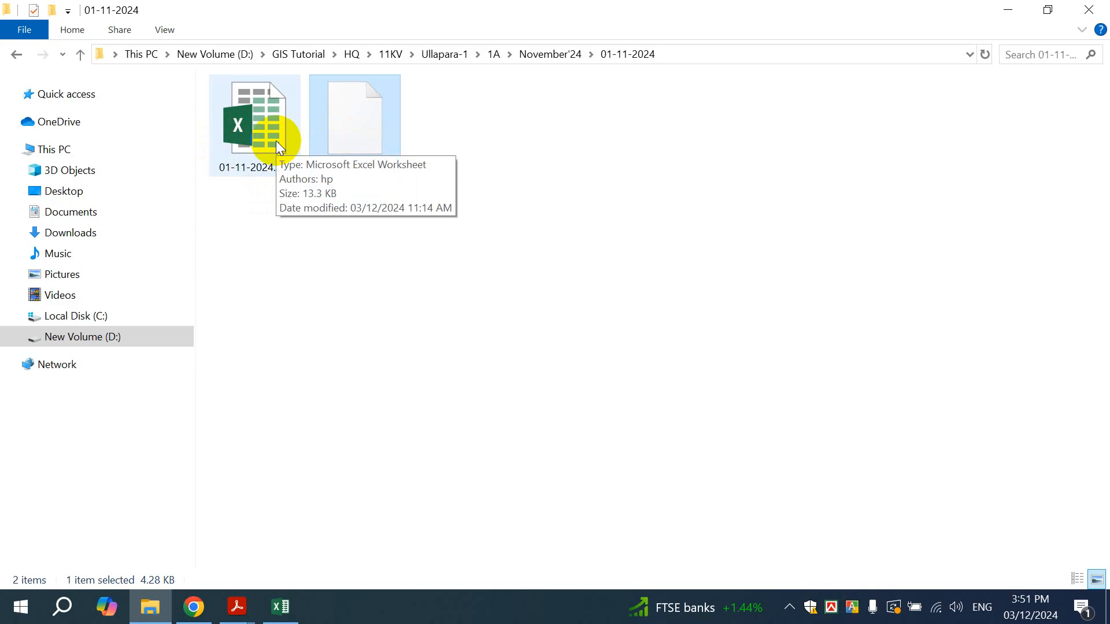
right_click(509, 174)
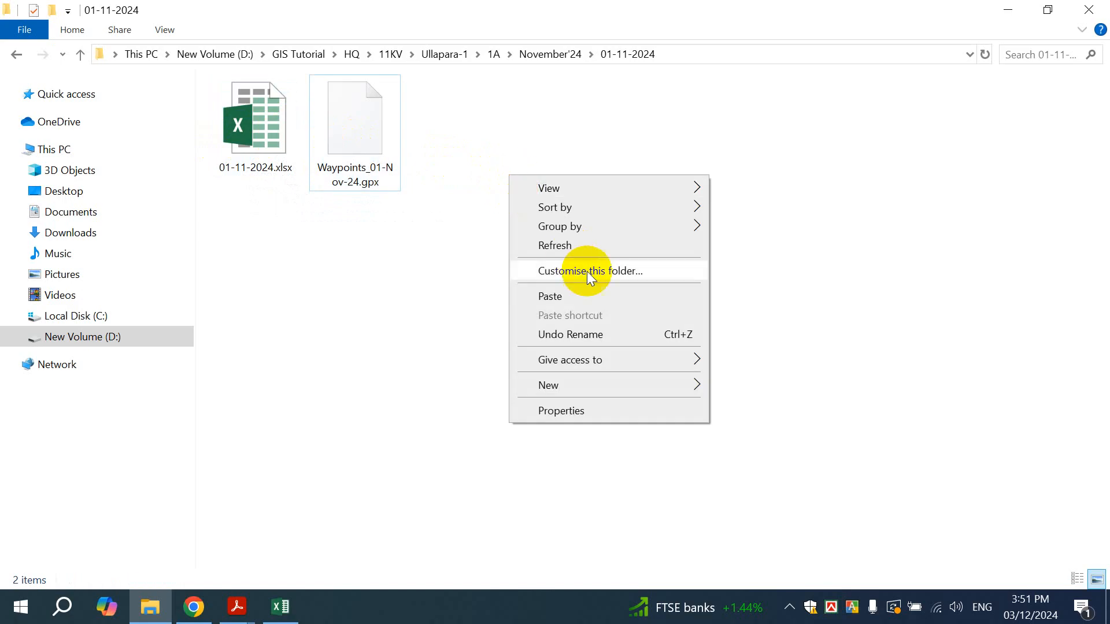
click(571, 247)
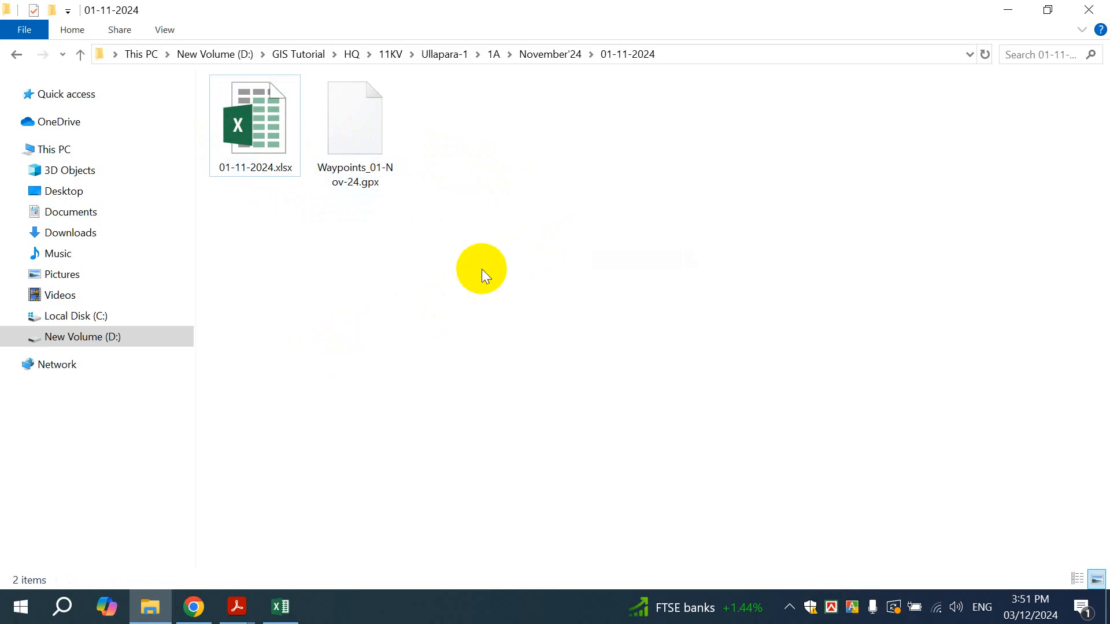
click(341, 144)
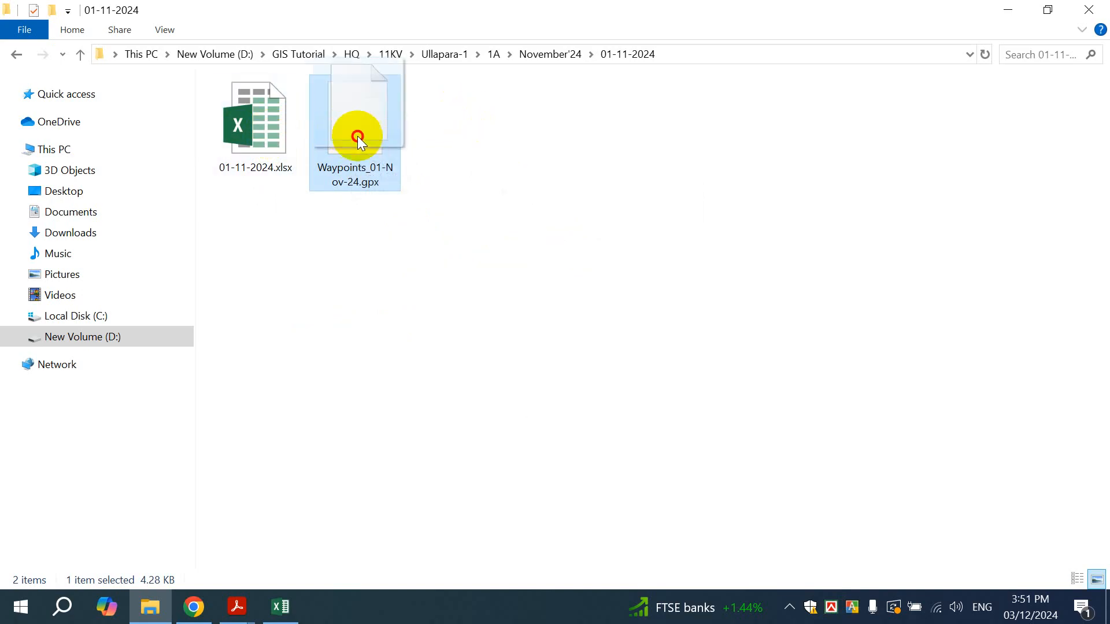
click(279, 607)
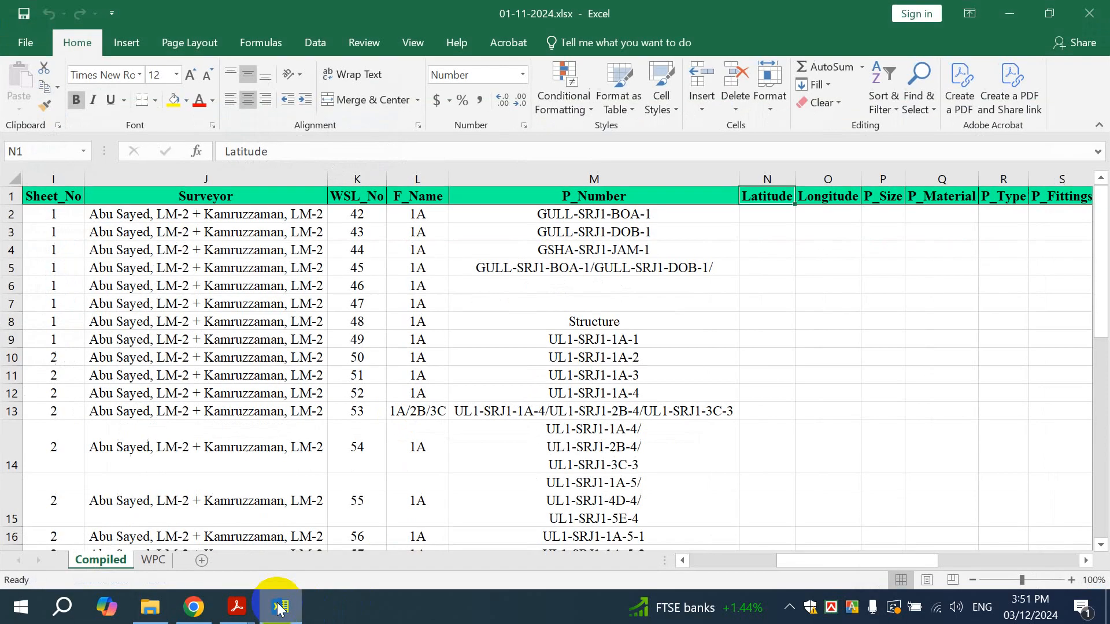
click(276, 609)
click(271, 613)
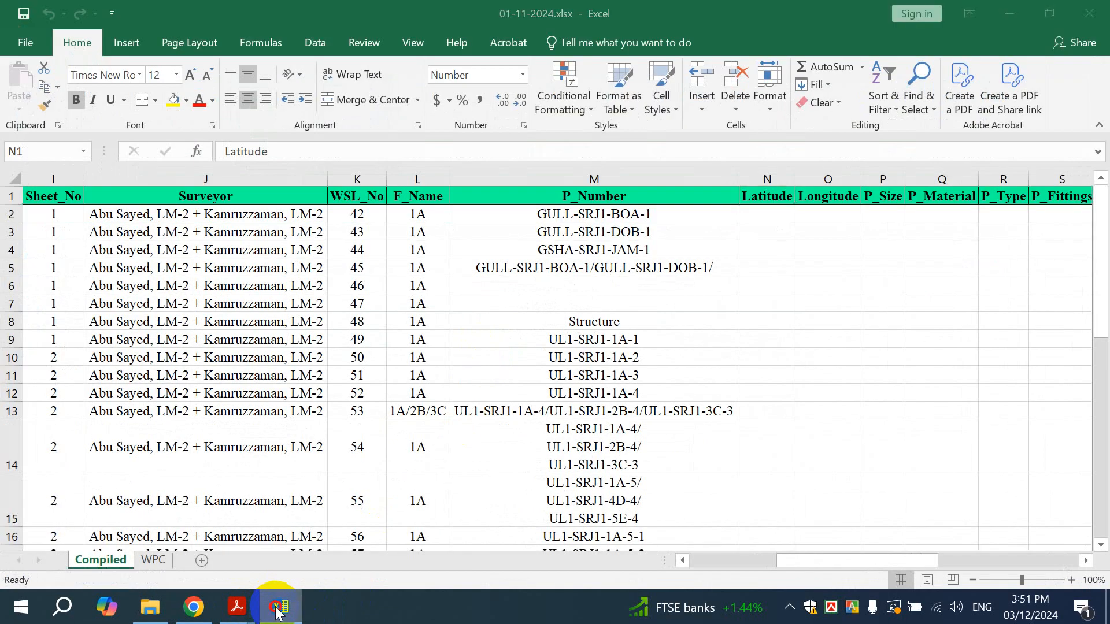
click(278, 608)
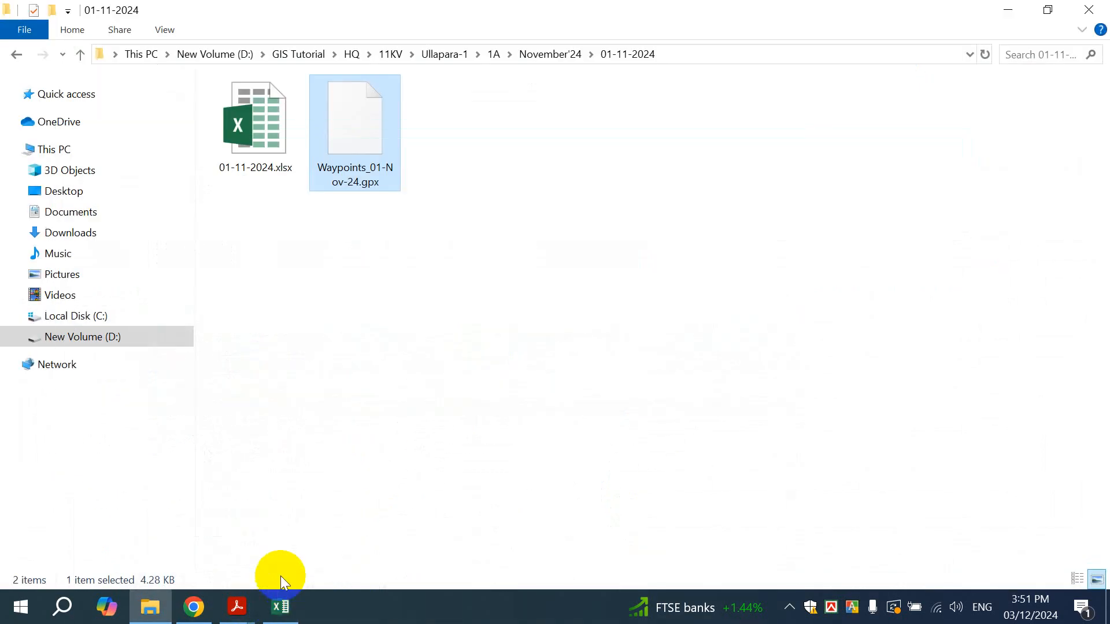
click(283, 607)
click(285, 608)
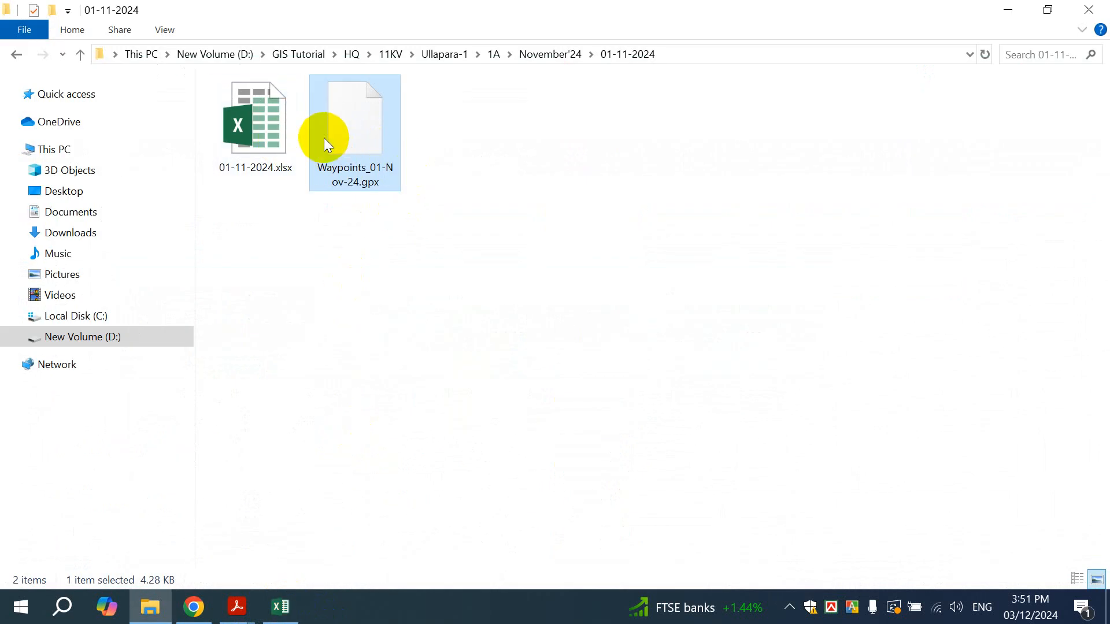
click(253, 112)
click(367, 135)
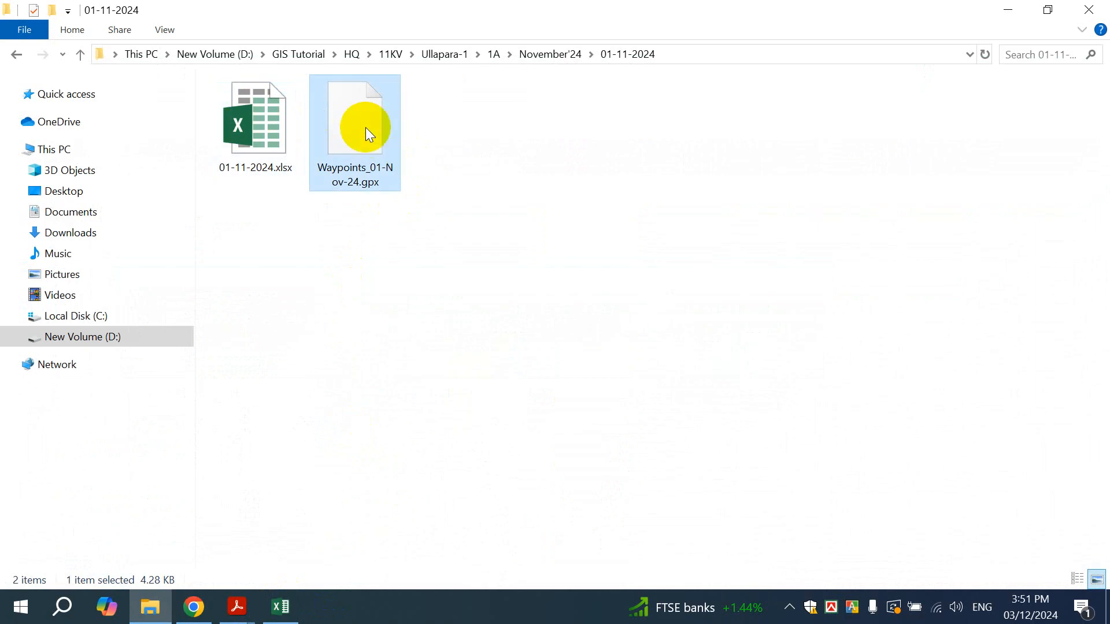
drag(369, 134, 601, 293)
click(343, 118)
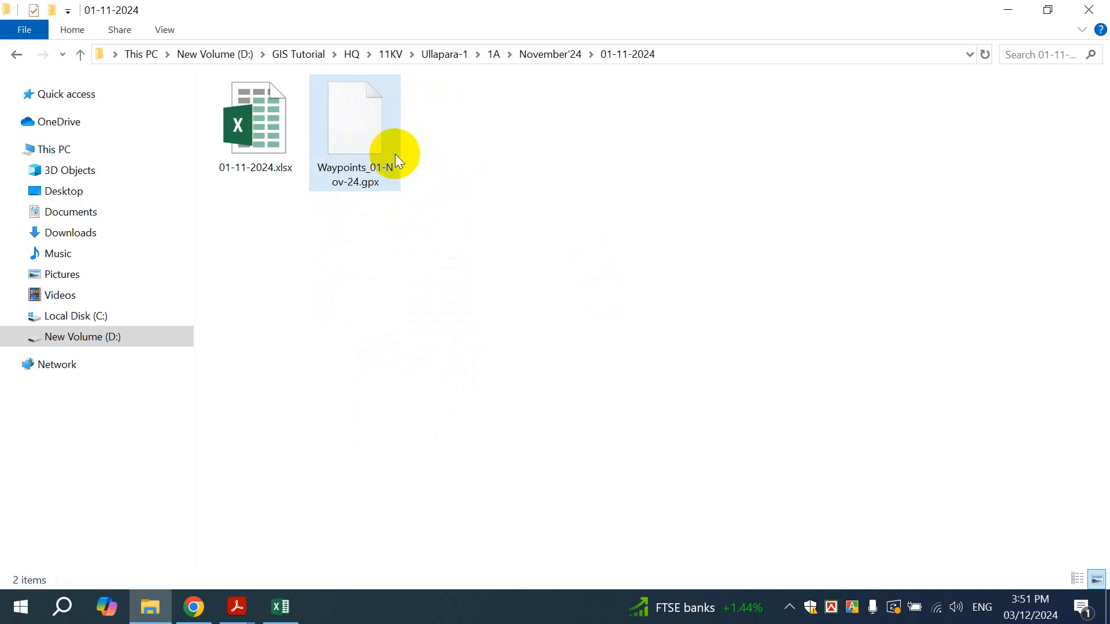
drag(359, 152, 406, 426)
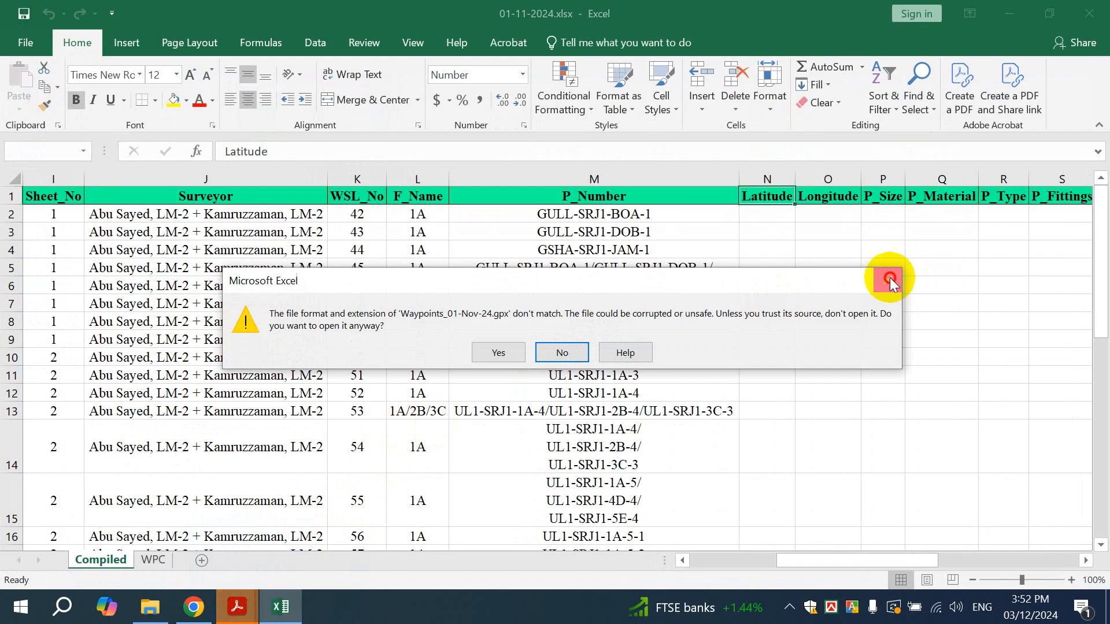
click(890, 281)
click(1012, 11)
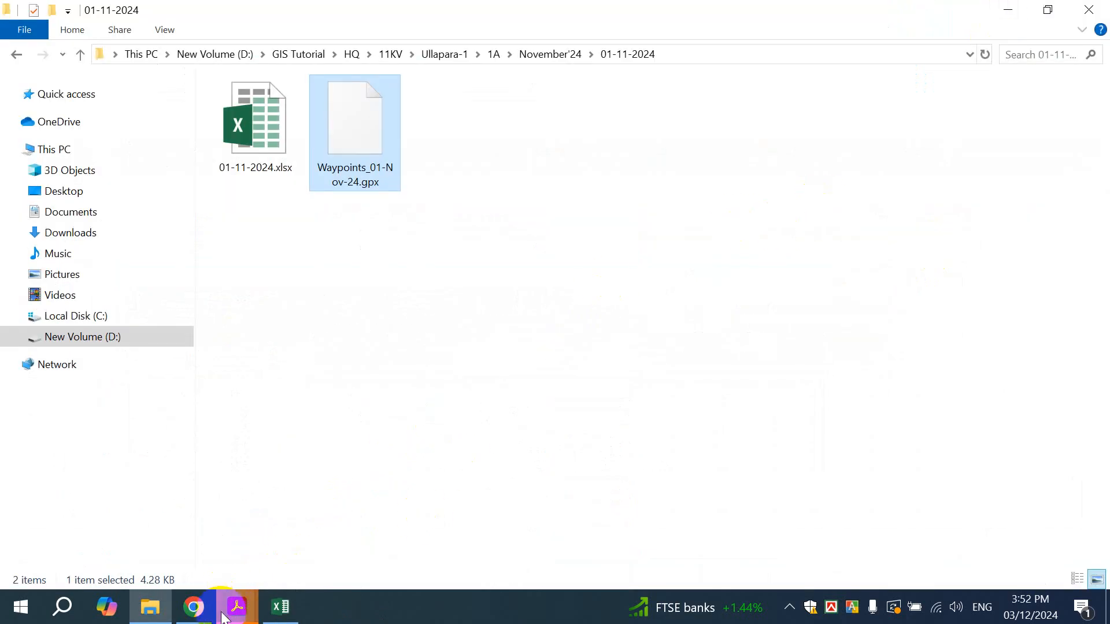
Switch to Acrobat to check the data processing procedure checklist, and return to the 01-11-2024 folder
mouse_move(237, 607)
click(525, 502)
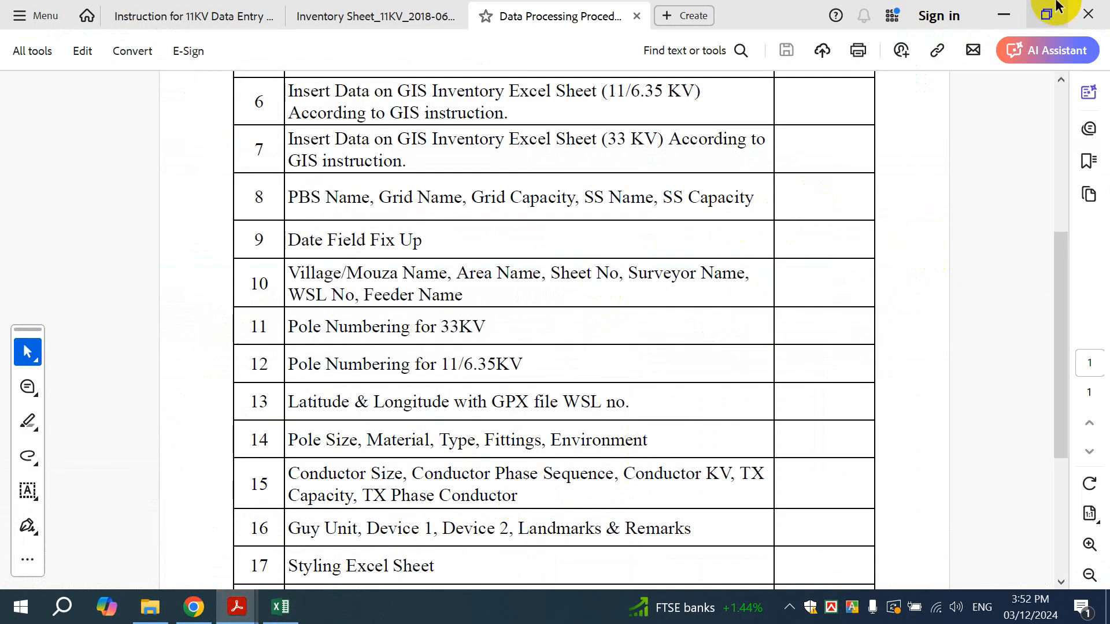
click(1003, 14)
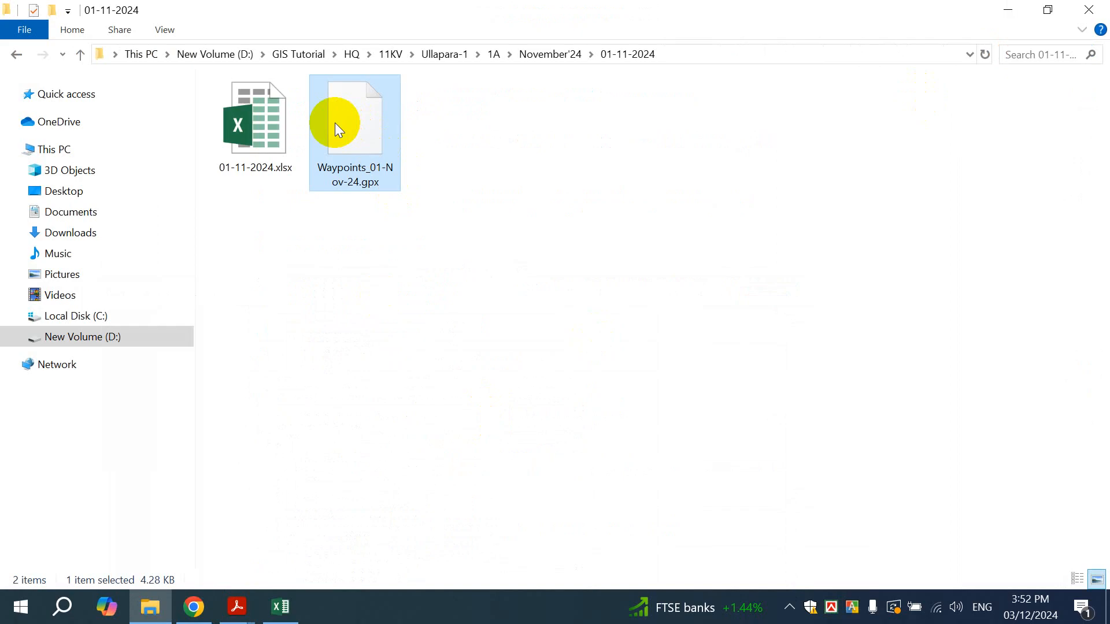
Open Waypoints_01-Nov-24.gpx in Excel as an XML table, accepting the format mismatch and a schema created from the source data
drag(335, 123, 414, 275)
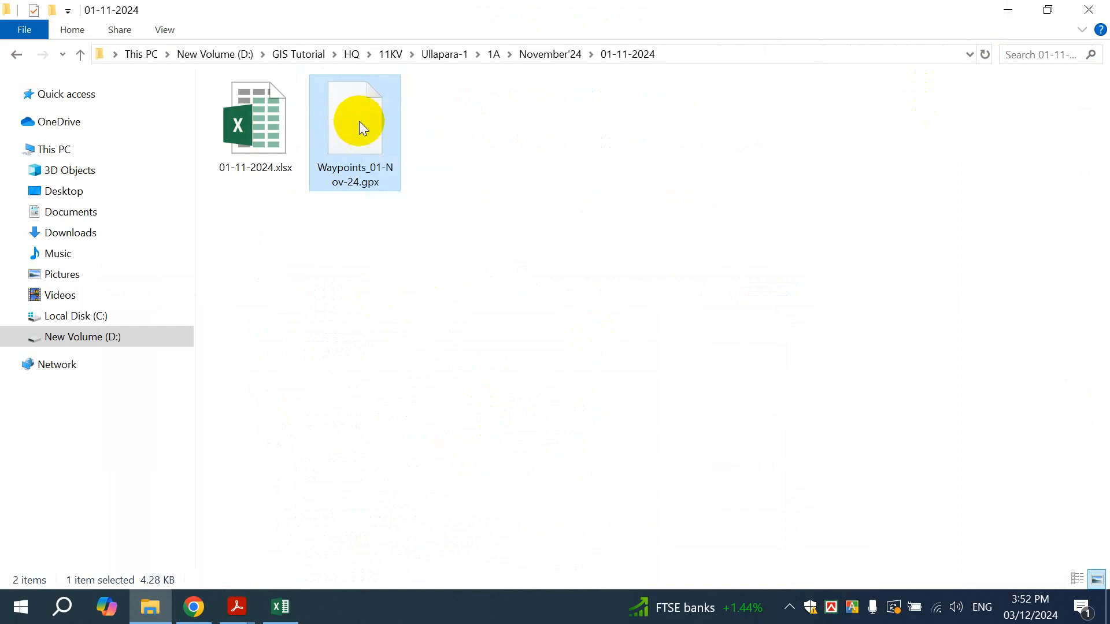
drag(358, 119, 407, 433)
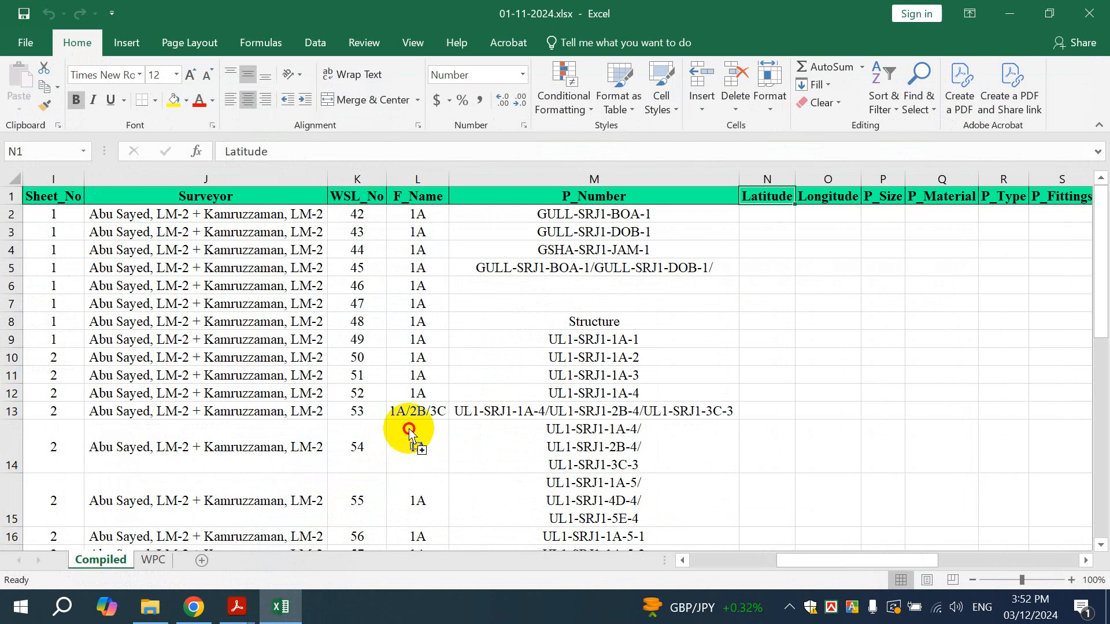
drag(408, 428, 409, 428)
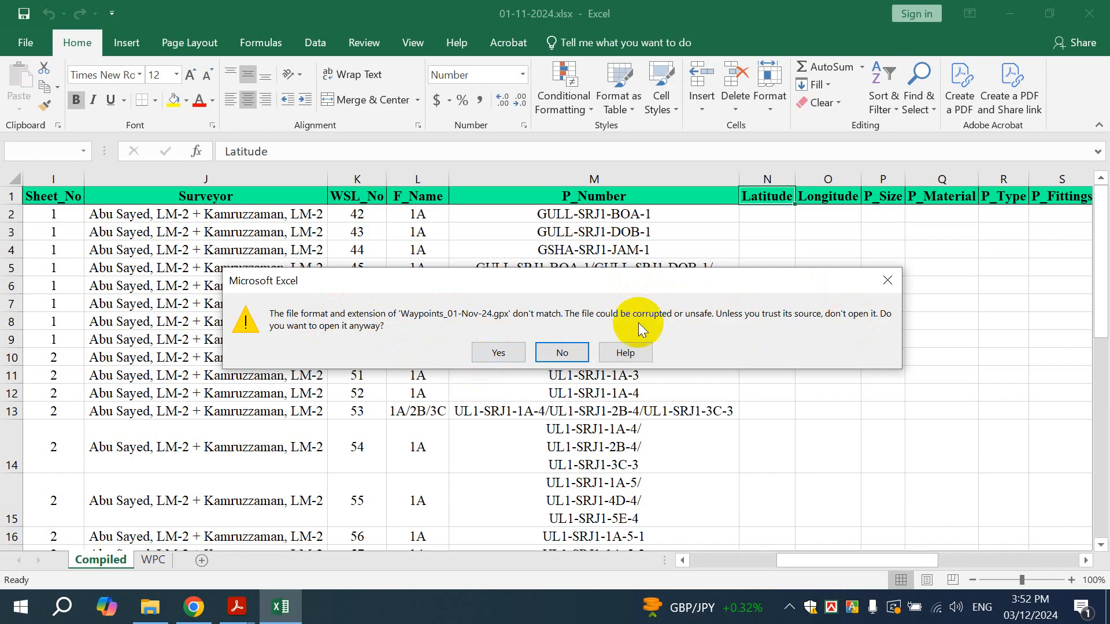
click(488, 355)
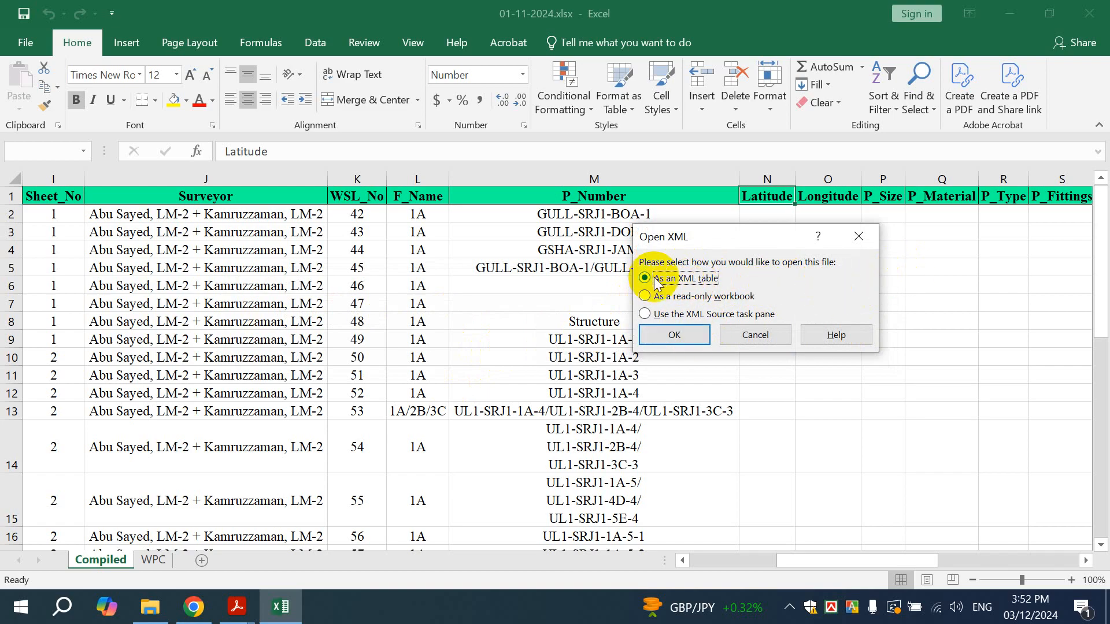
click(685, 330)
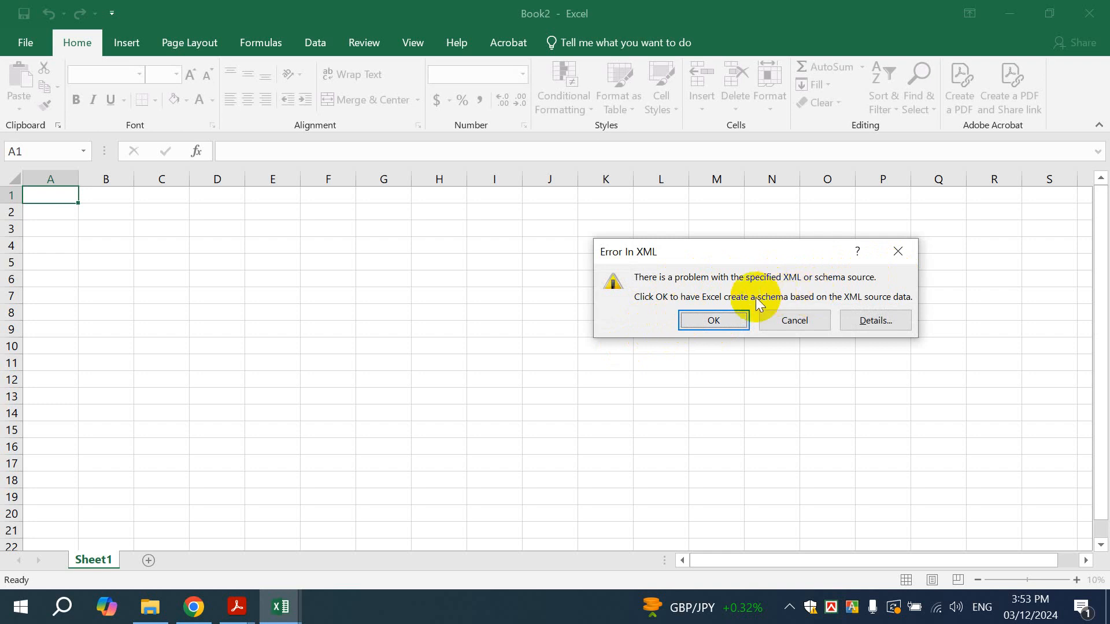
click(711, 320)
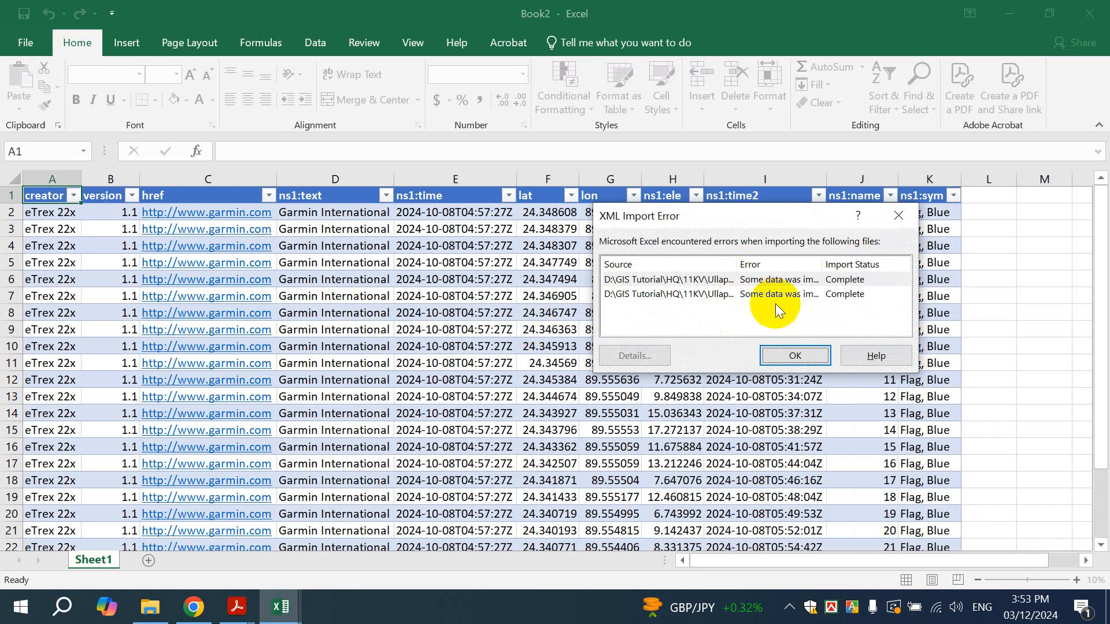
click(789, 345)
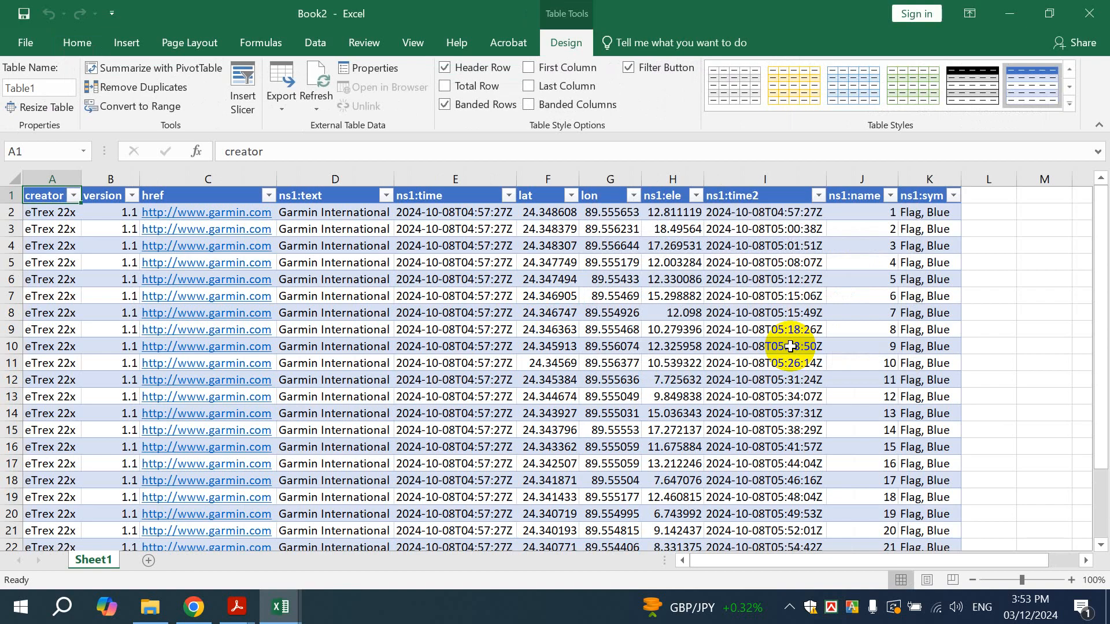
Look through the imported waypoint table and select the data in the ns1:time column
scroll(798, 404, down, 5)
scroll(797, 405, up, 5)
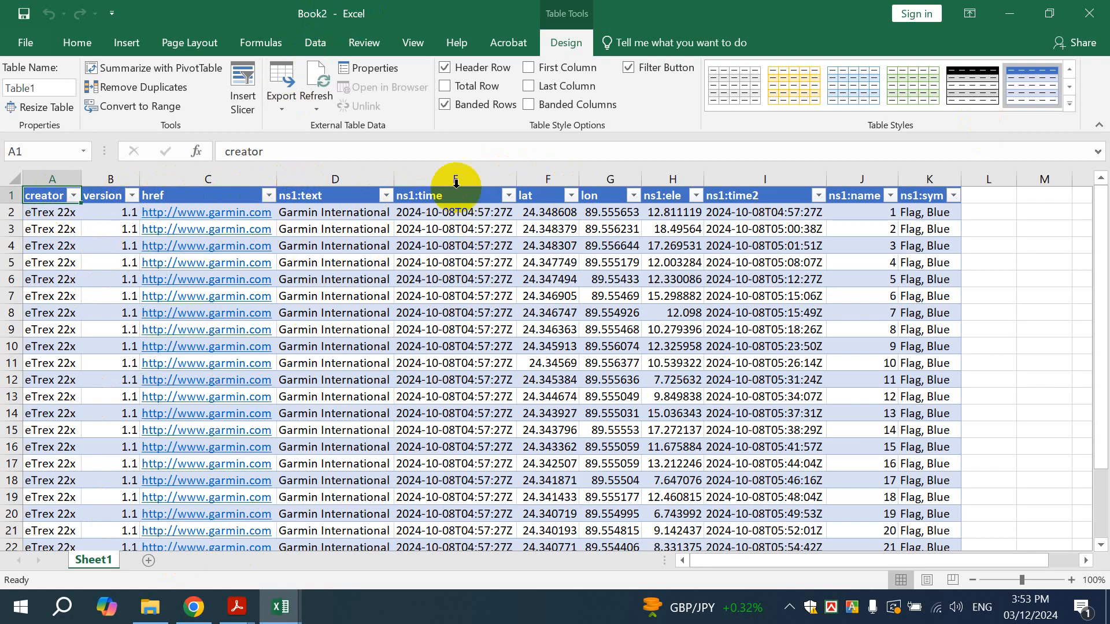
click(439, 191)
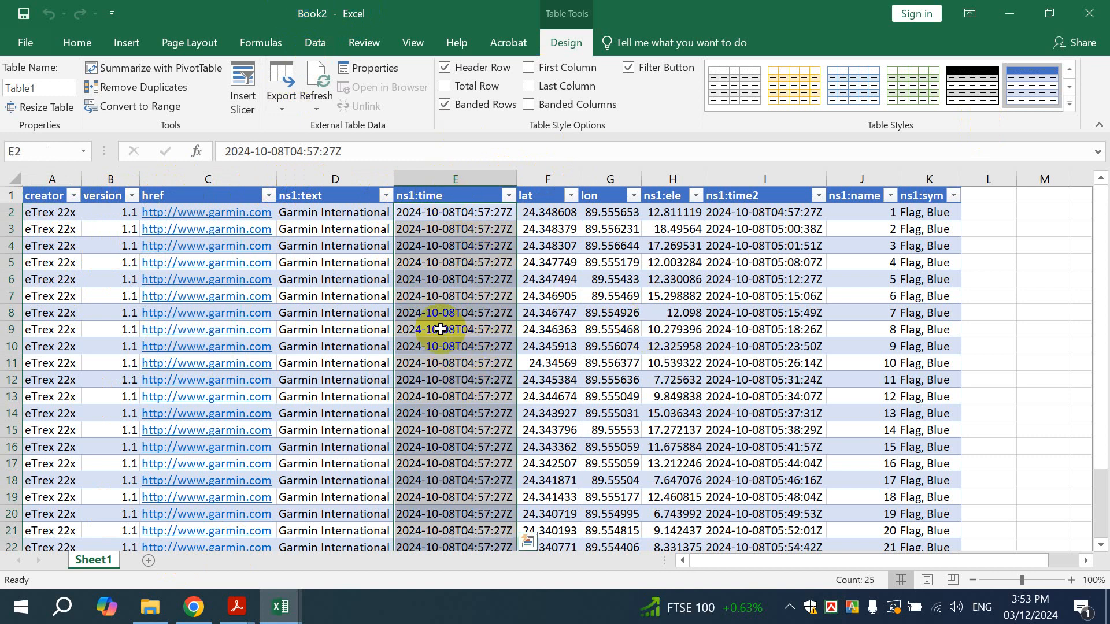
click(531, 195)
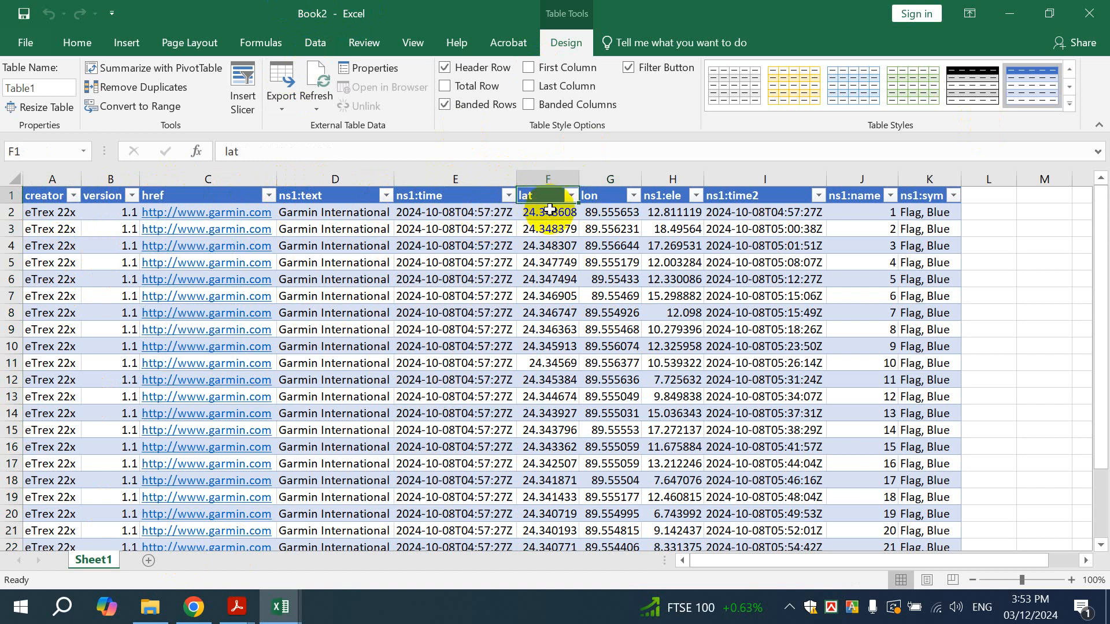
scroll(614, 316, down, 4)
scroll(630, 399, up, 4)
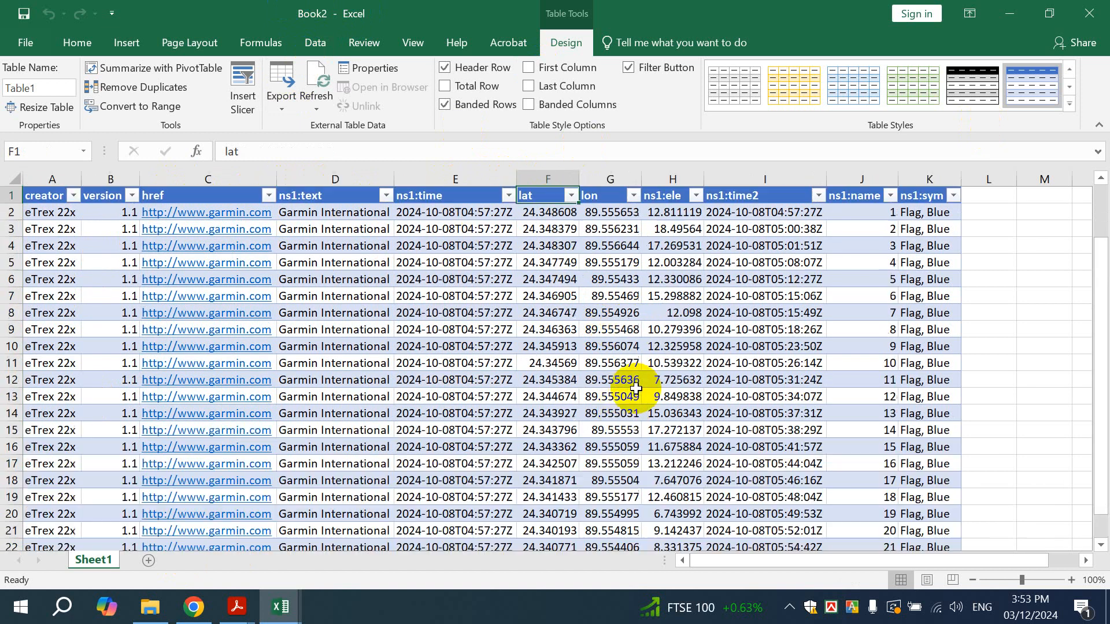
drag(529, 198, 639, 572)
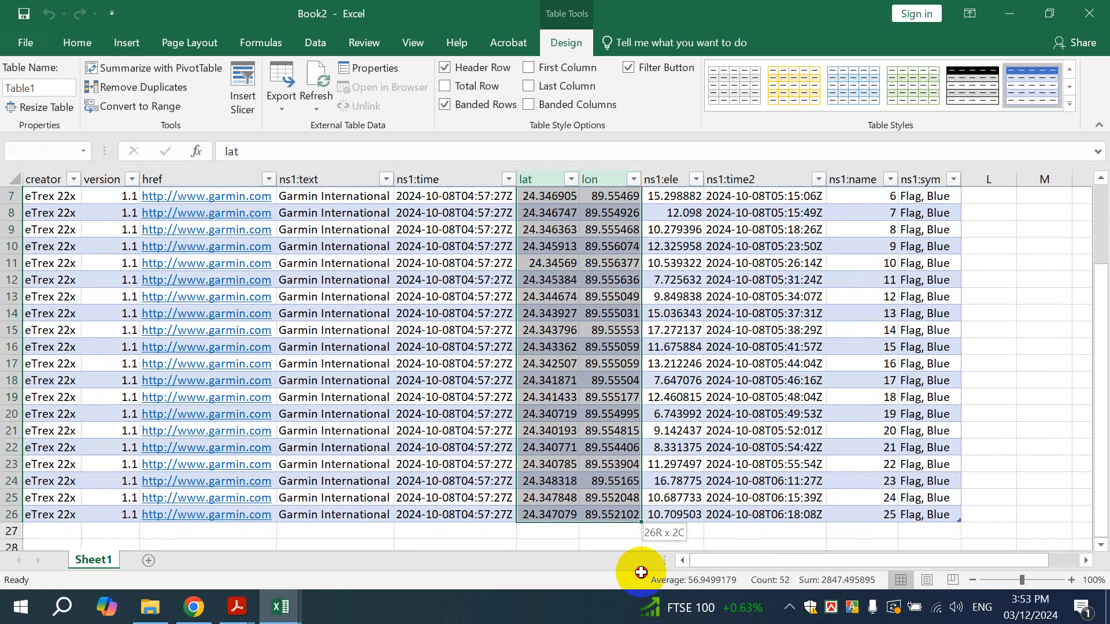
scroll(636, 492, up, 2)
click(624, 347)
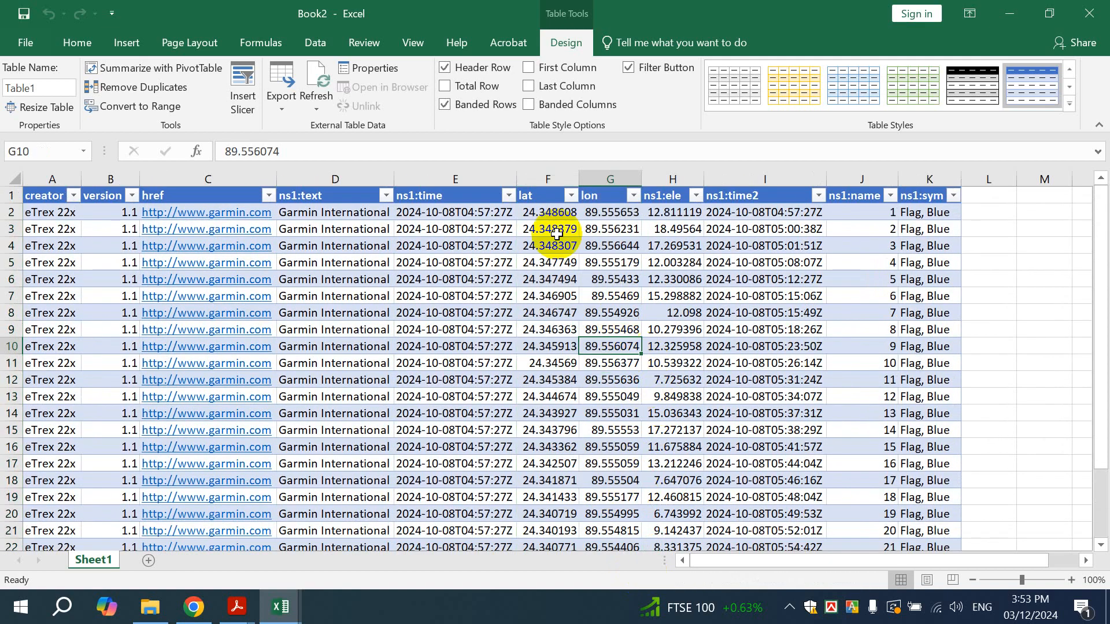
click(530, 195)
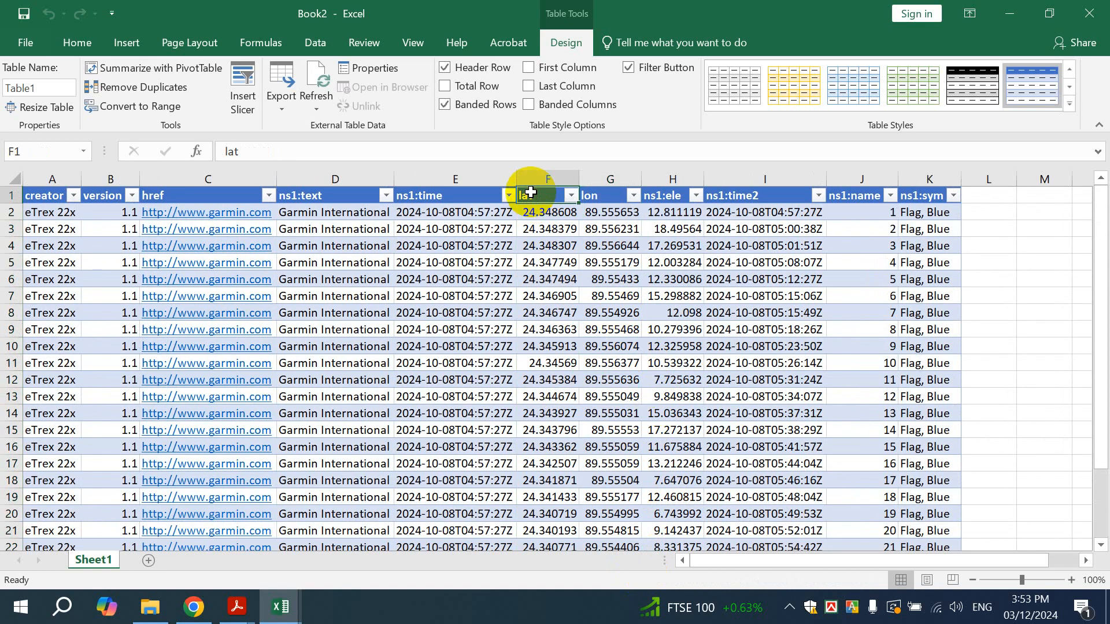
scroll(581, 283, down, 4)
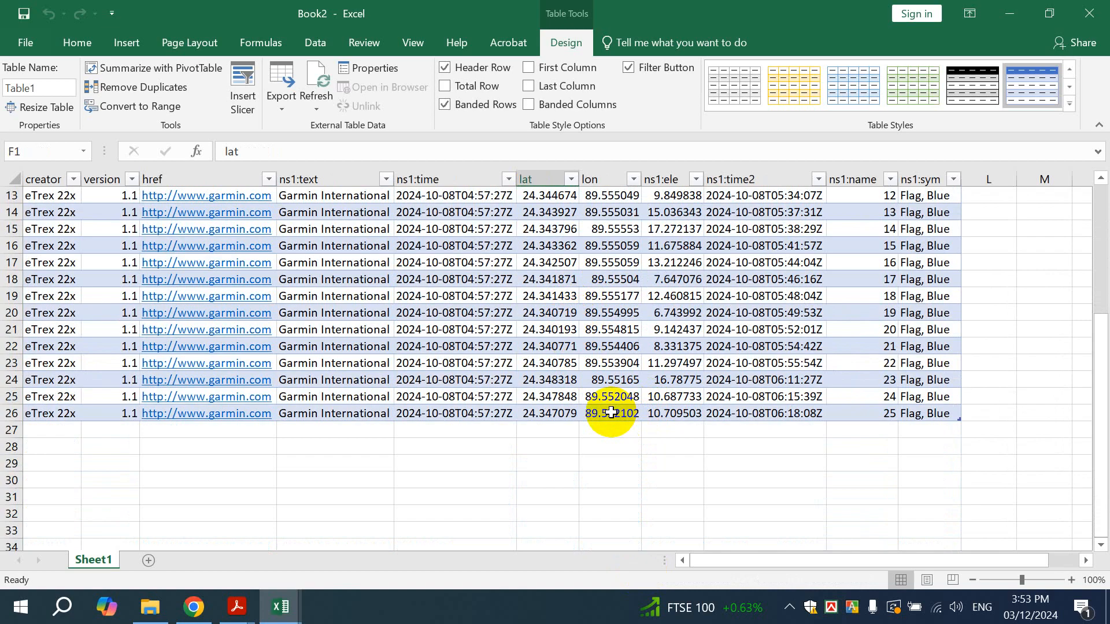
shift+click(611, 412)
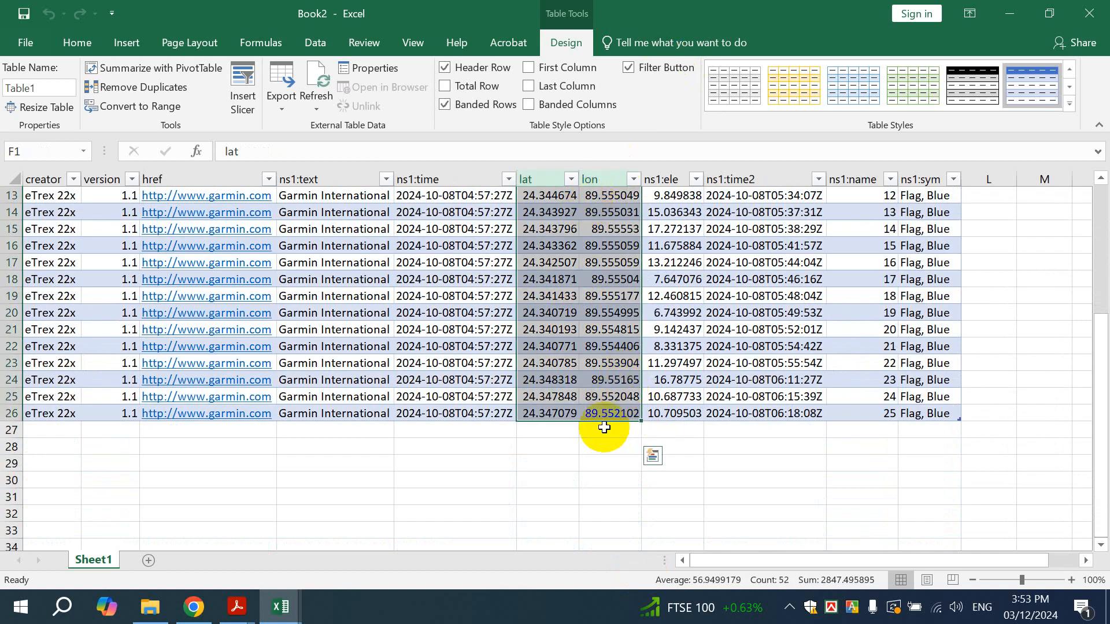
click(611, 448)
scroll(577, 335, up, 4)
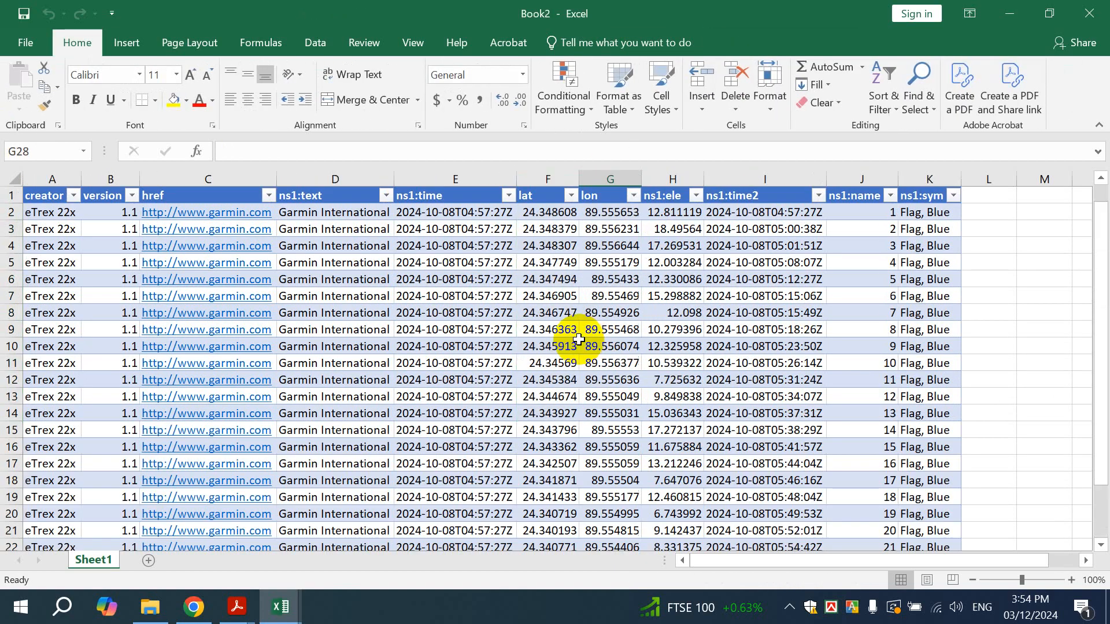
Copy the lat and lon columns of the waypoint table, including their headers, down to row 26
click(530, 195)
scroll(566, 268, down, 5)
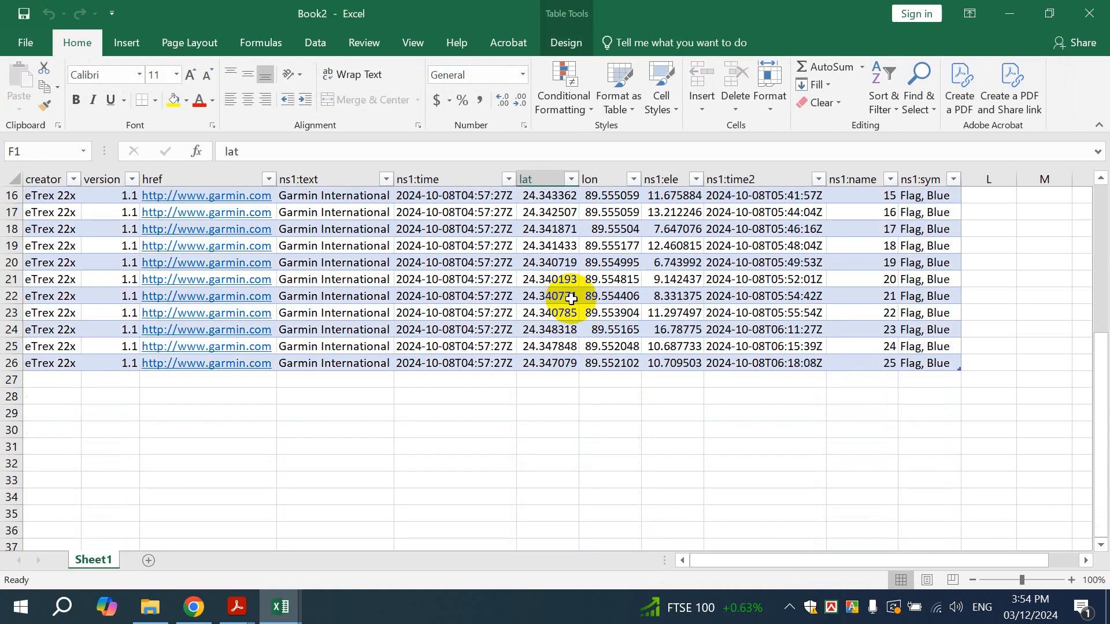
shift+click(610, 363)
scroll(610, 349, up, 5)
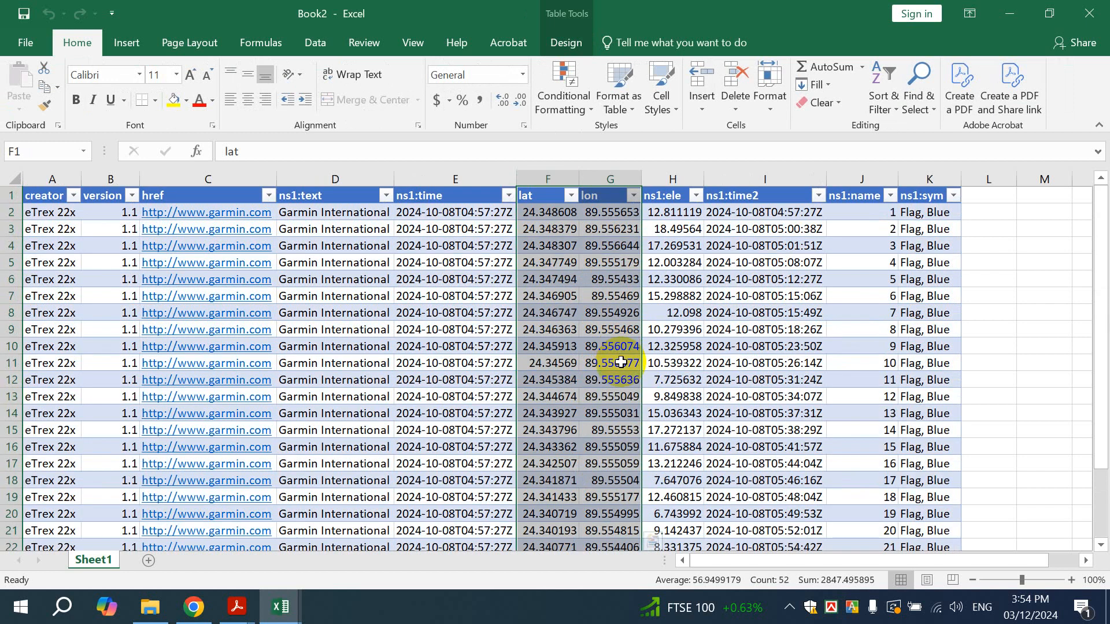
key(ctrl+c)
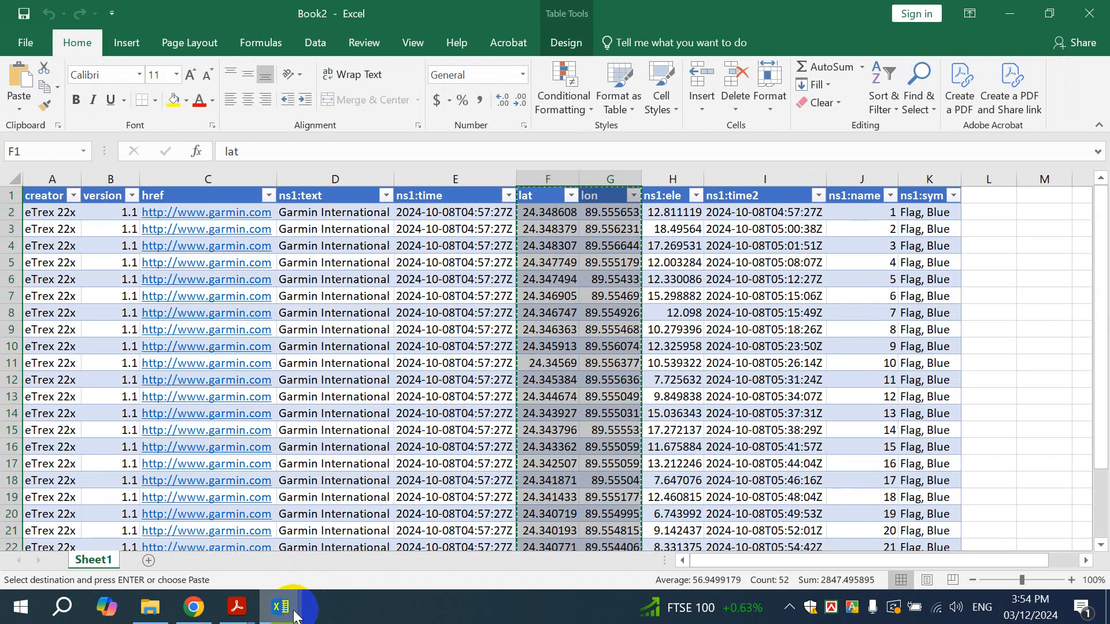
Switch to the 01-11-2024.xlsx workbook and paste the copied coordinates into the WPC sheet starting at cell C1
mouse_move(281, 612)
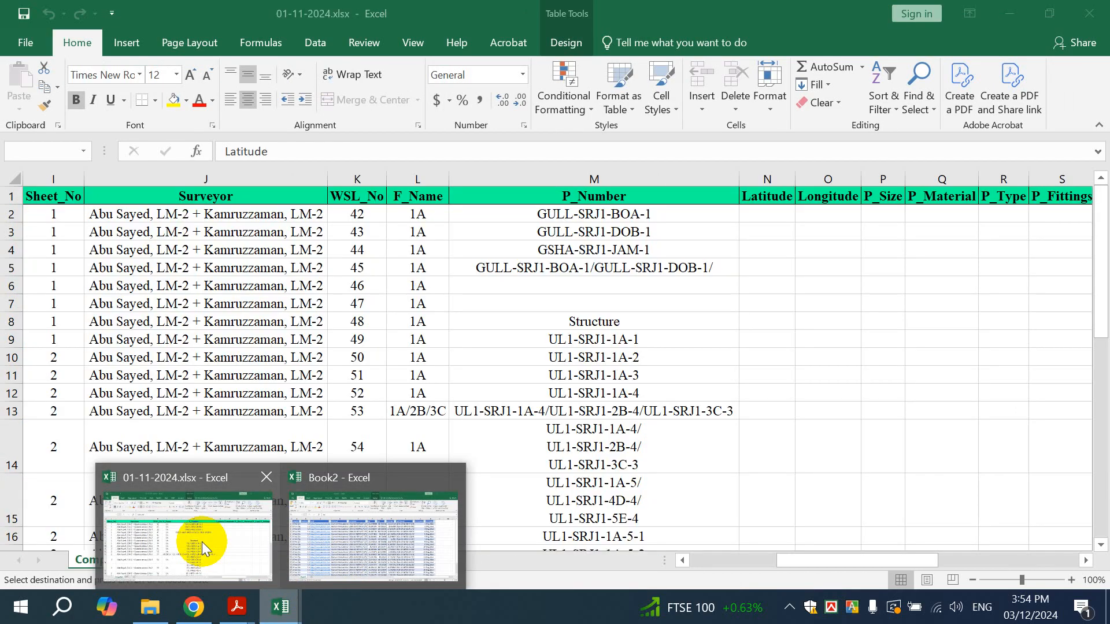
click(203, 542)
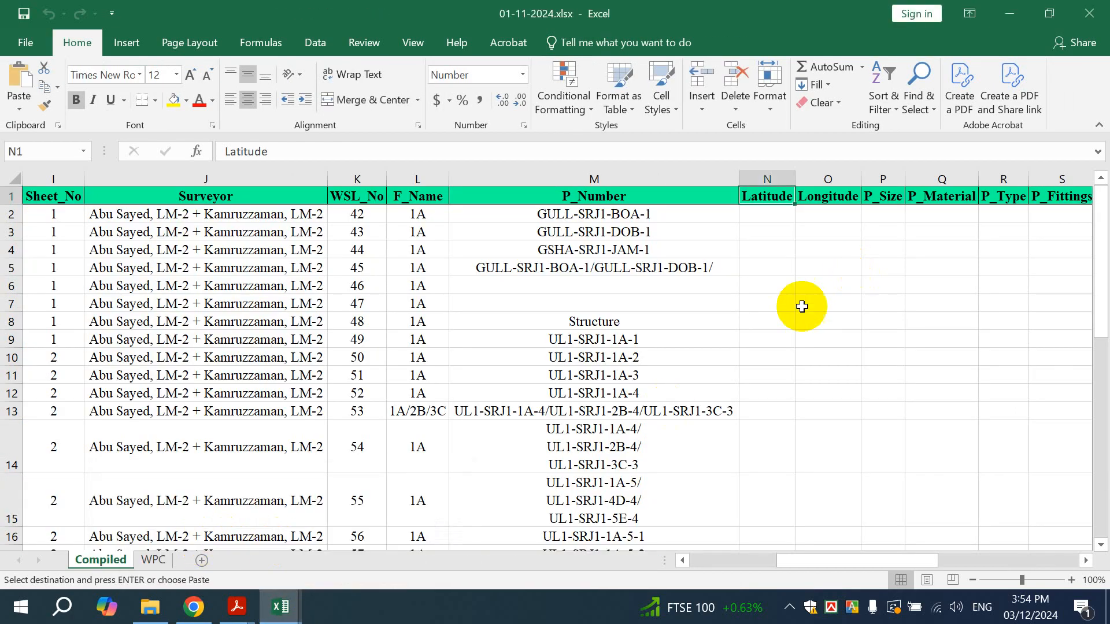
click(766, 218)
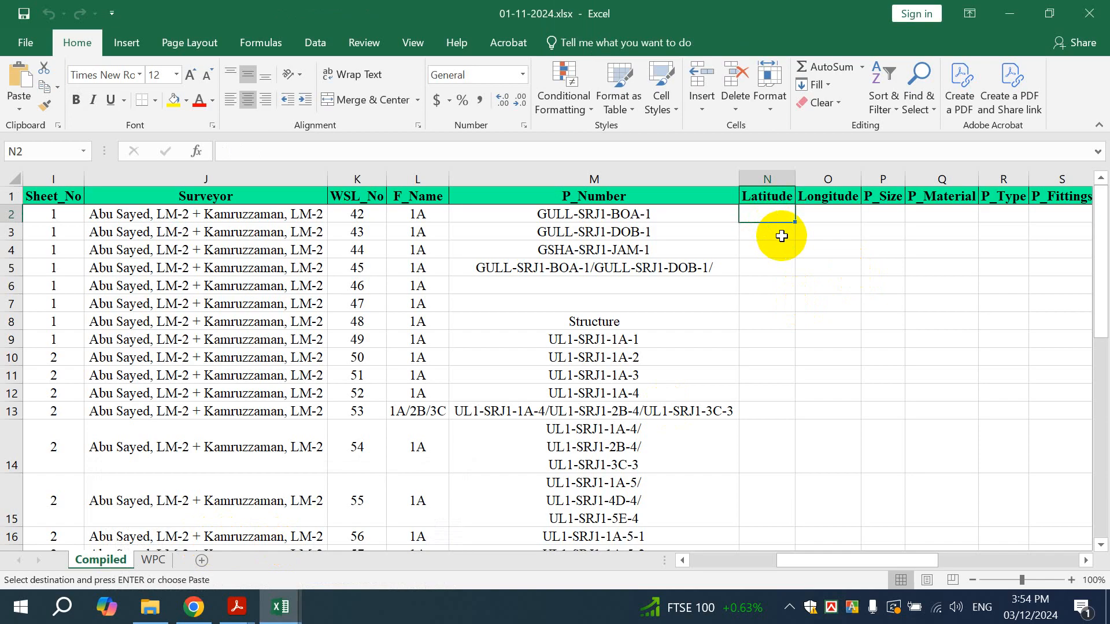
click(153, 558)
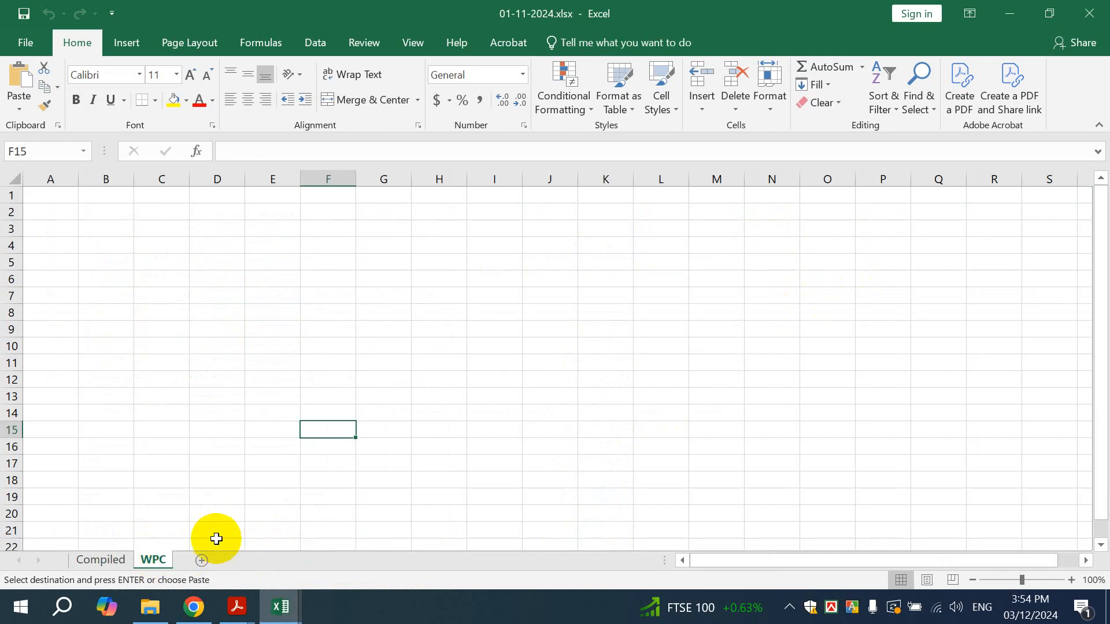
click(158, 196)
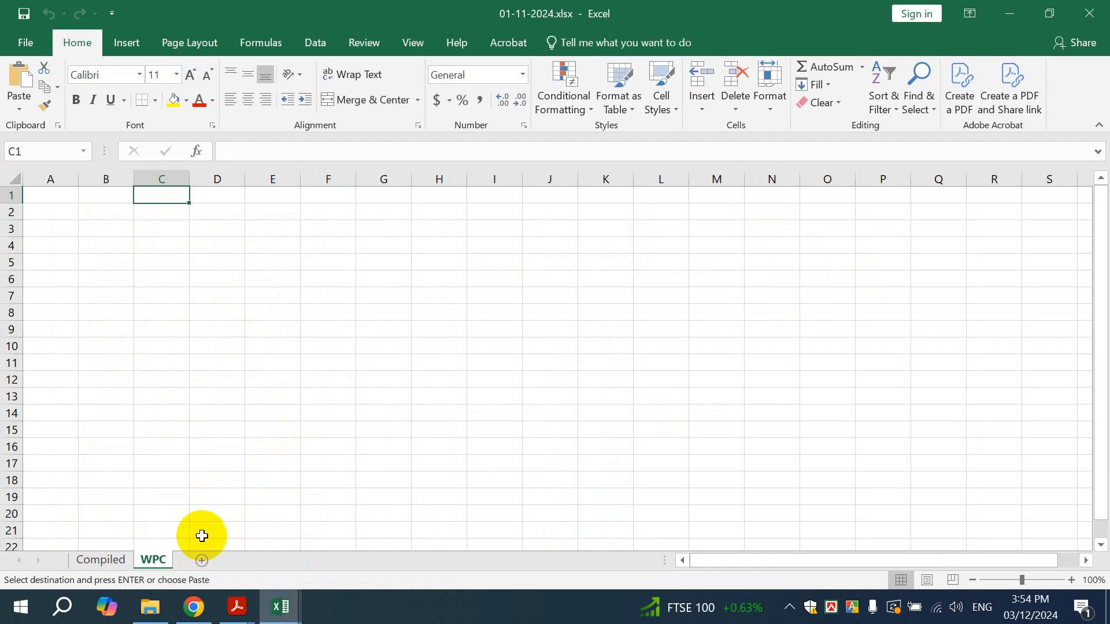
key(ctrl+v)
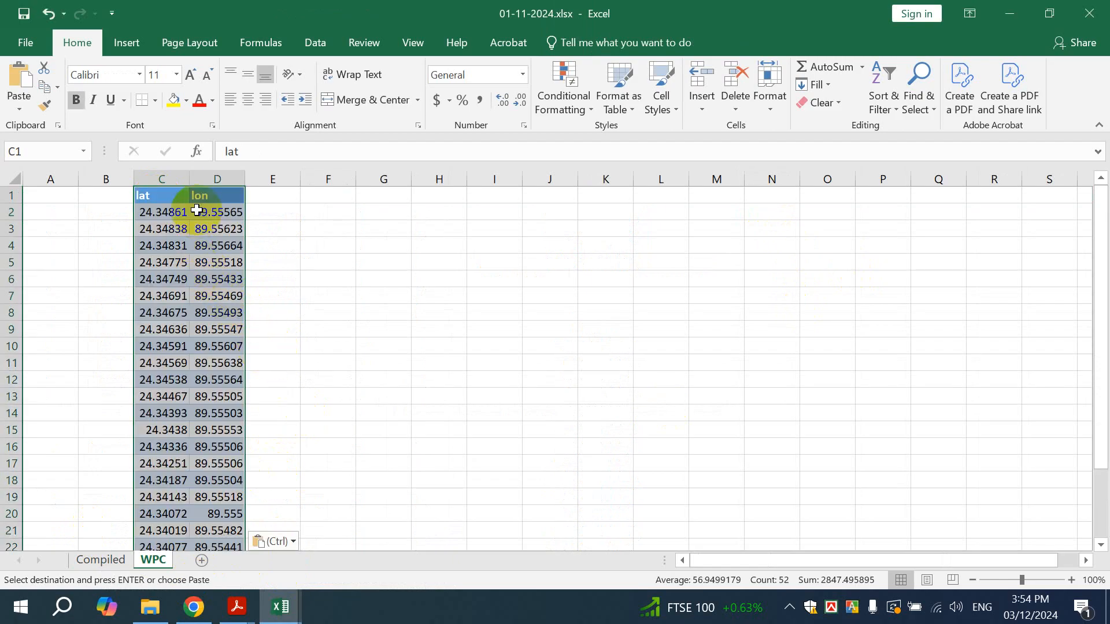
Widen the pasted lat and lon columns and centre their contents both vertically and horizontally
drag(190, 178, 273, 178)
scroll(196, 257, down, 5)
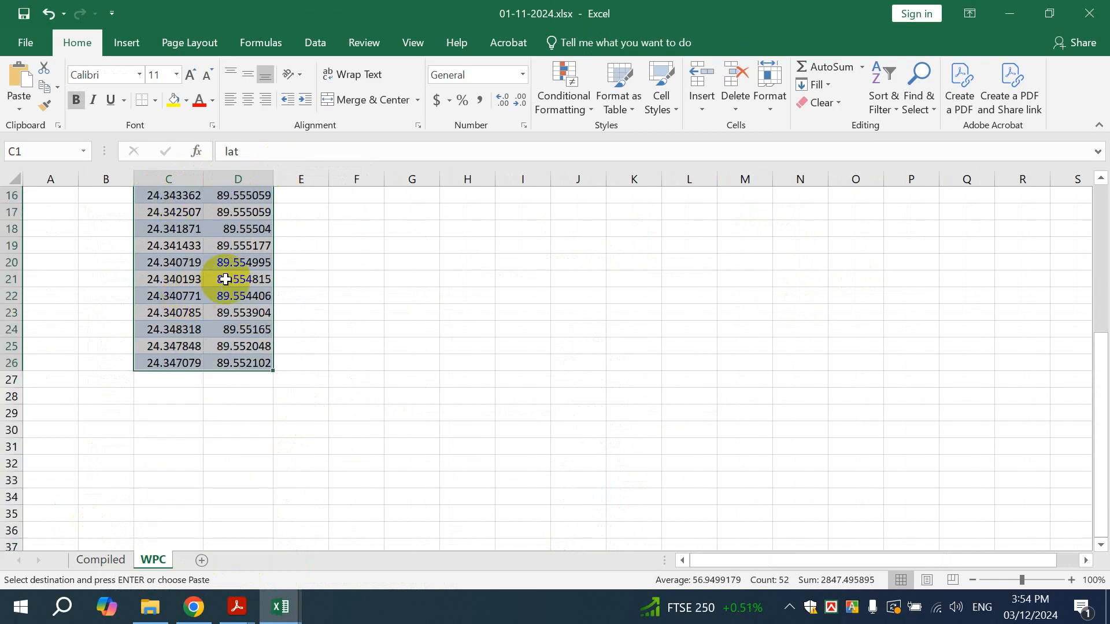
scroll(211, 268, up, 5)
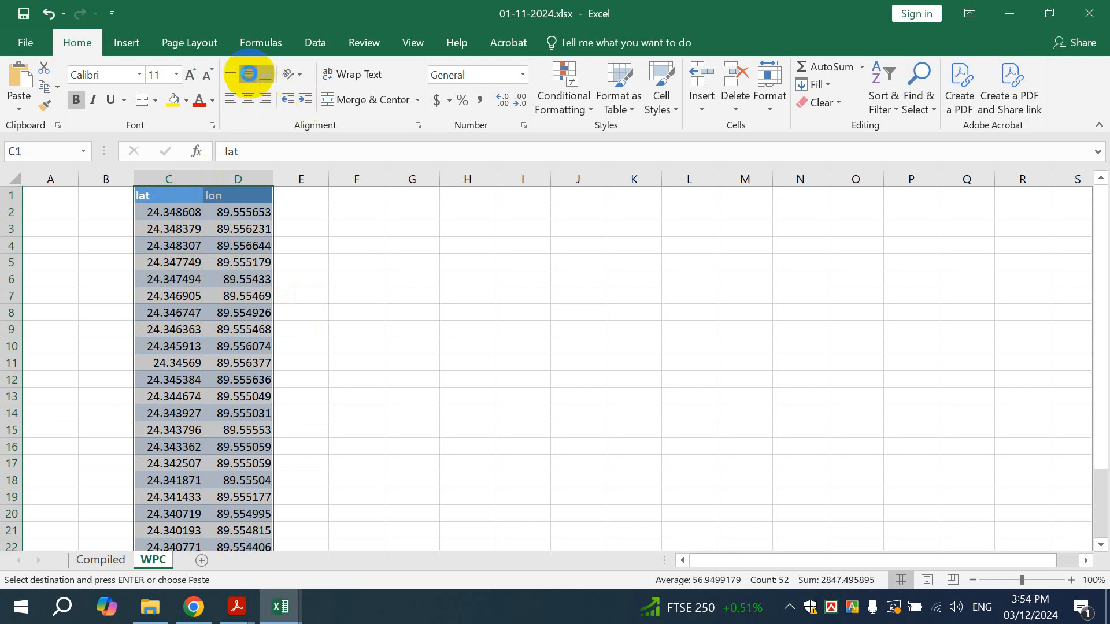
click(245, 99)
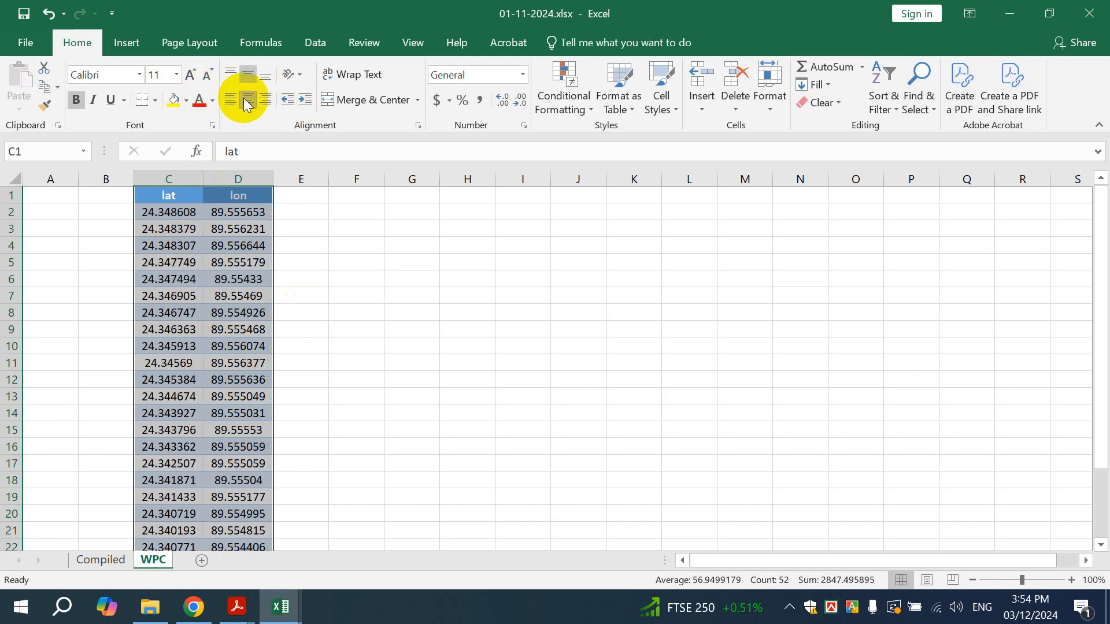
Apply the Number format to the coordinate values in C2:D26 of the WPC sheet
click(176, 213)
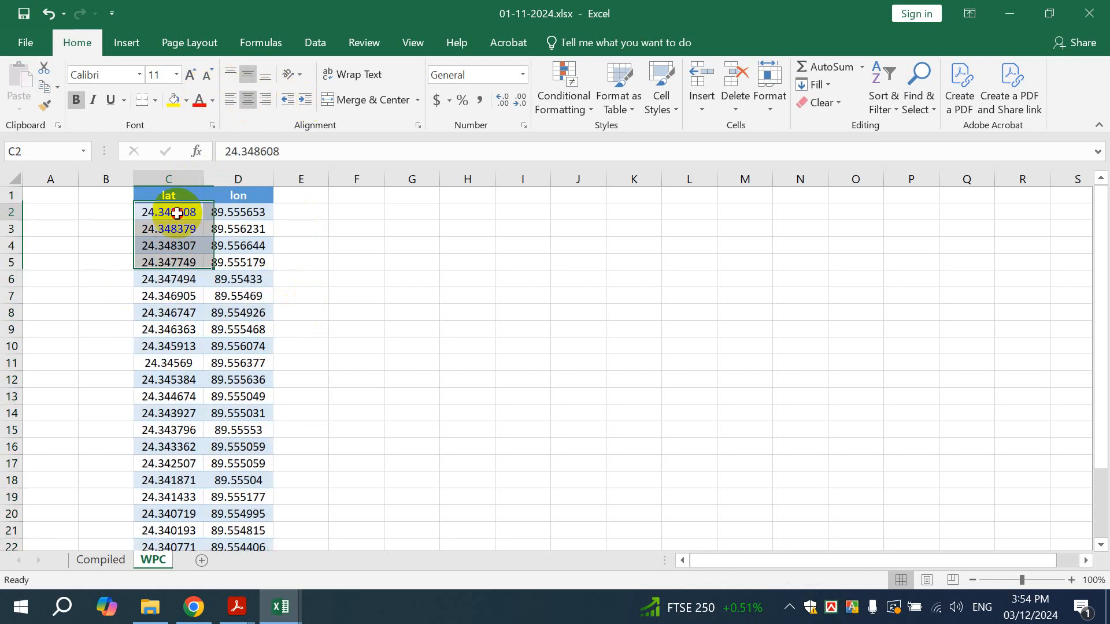
scroll(248, 346, down, 5)
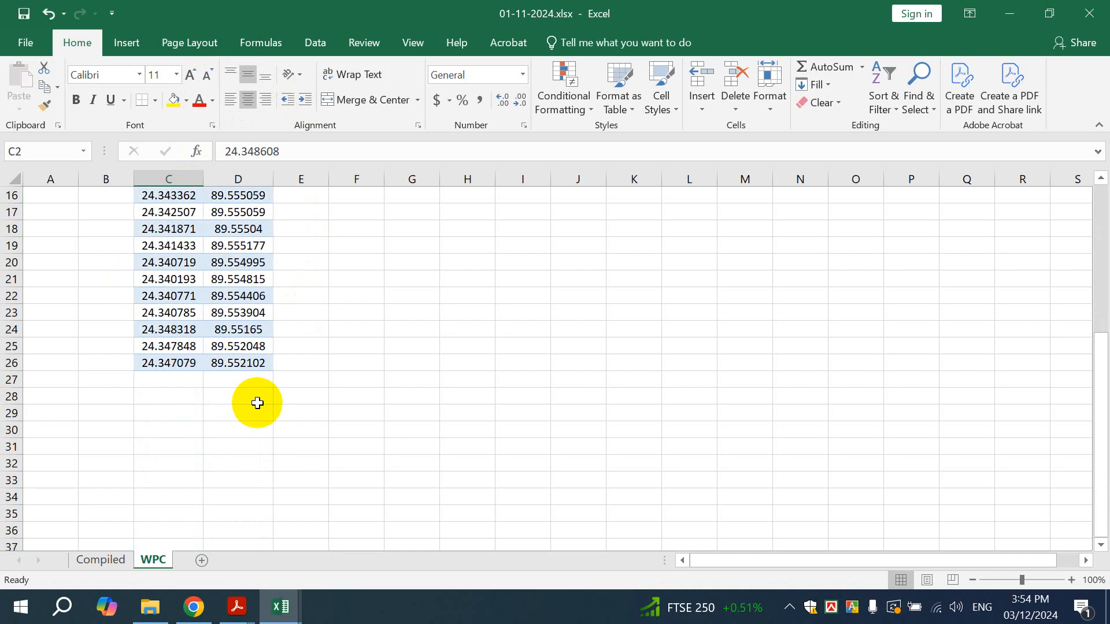
shift+click(236, 368)
scroll(265, 359, up, 5)
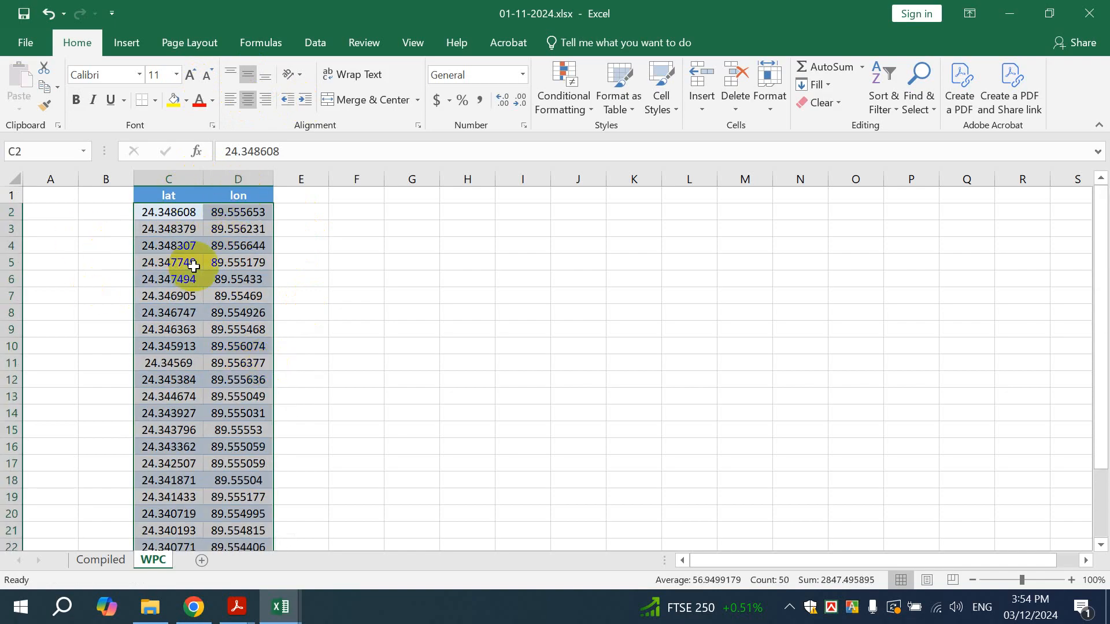
click(522, 74)
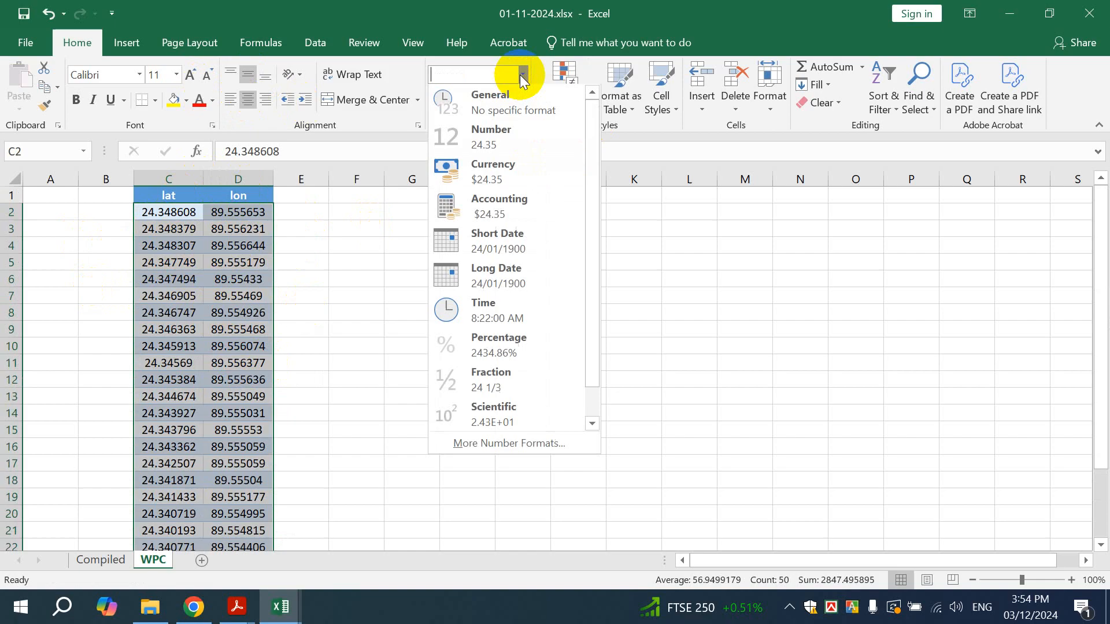
click(489, 134)
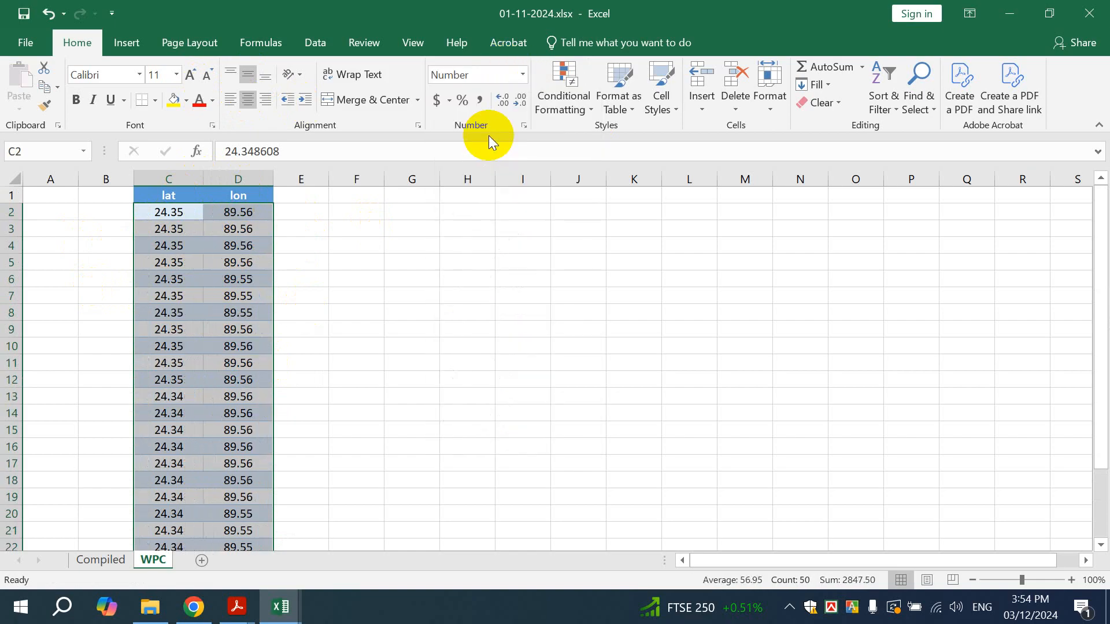
Check the coordinates in row 2, reselect all values in C2:D26 and reapply the Number format
click(166, 213)
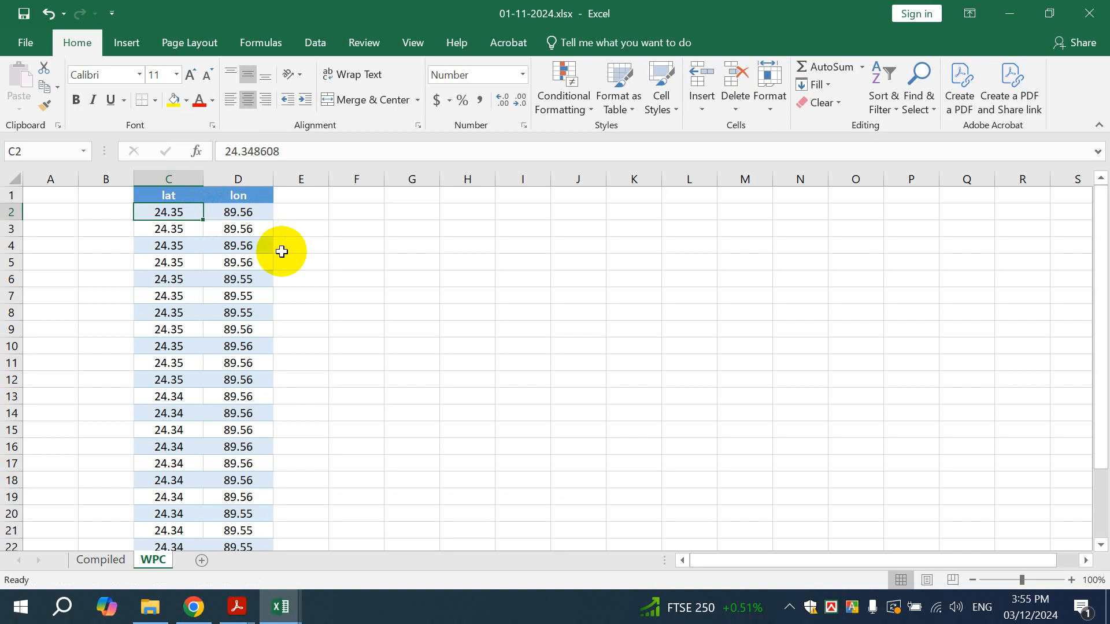
click(218, 215)
drag(177, 211, 231, 214)
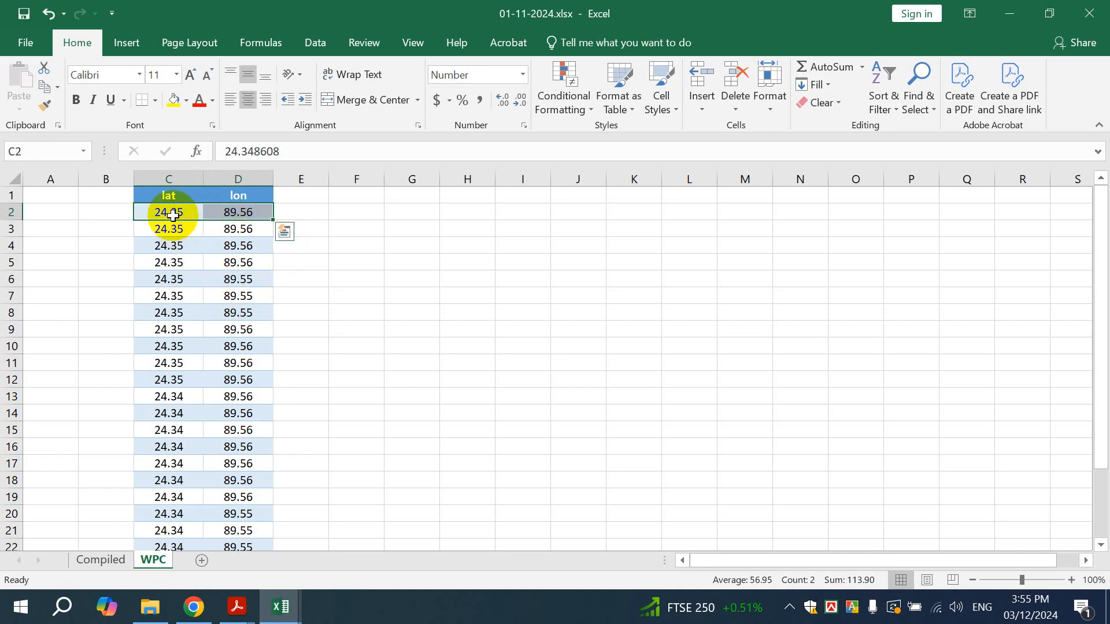
click(349, 262)
drag(153, 212, 256, 212)
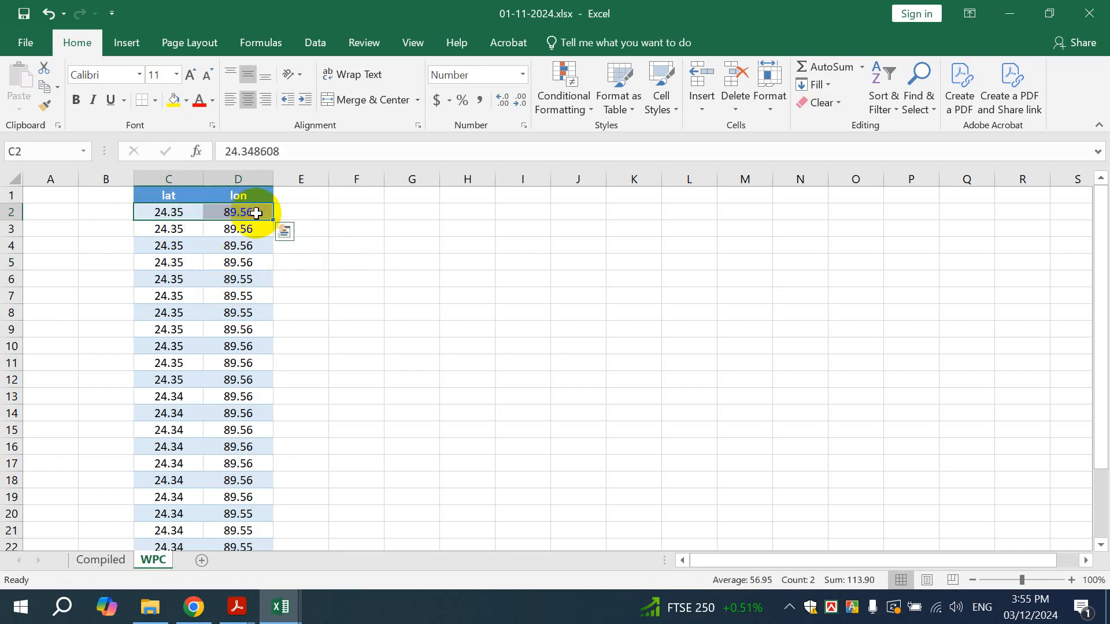
scroll(265, 345, down, 3)
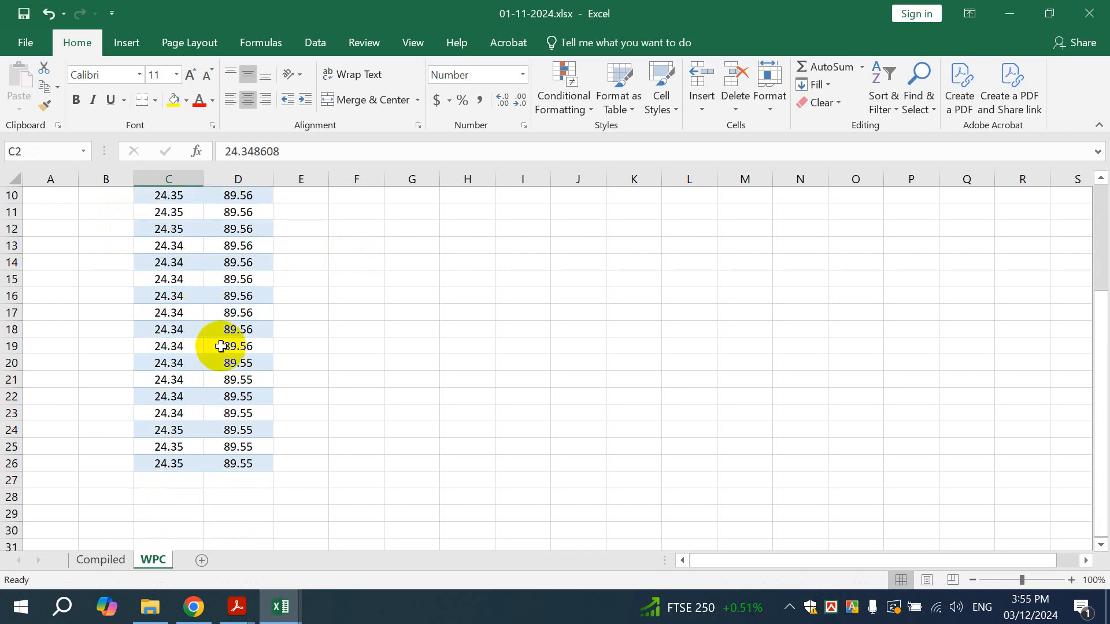
shift+click(243, 459)
scroll(298, 387, up, 3)
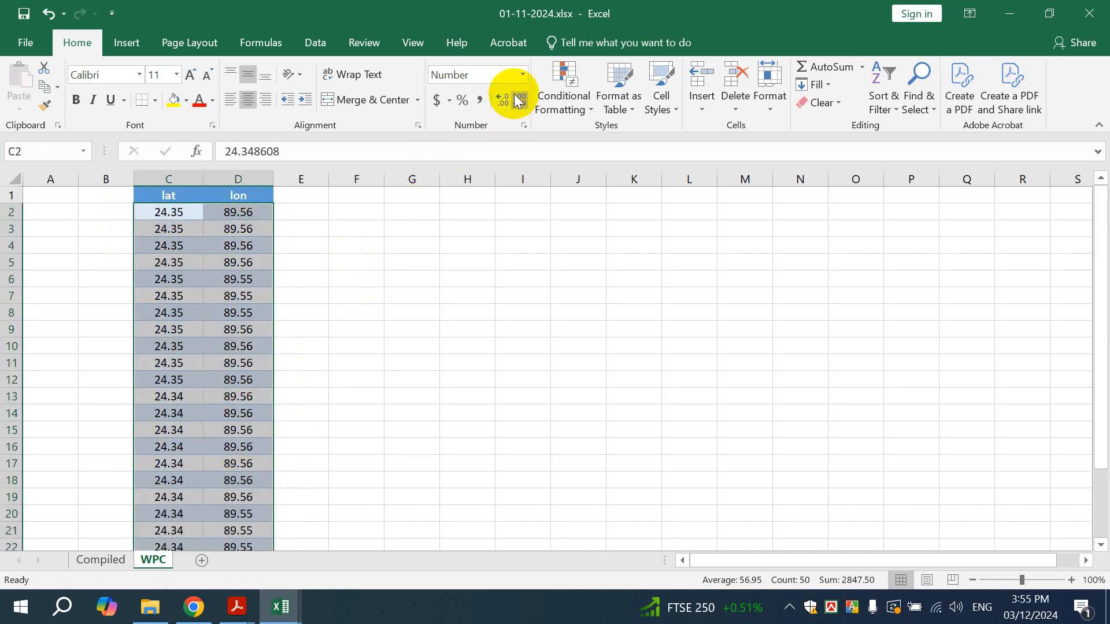
click(523, 74)
click(484, 138)
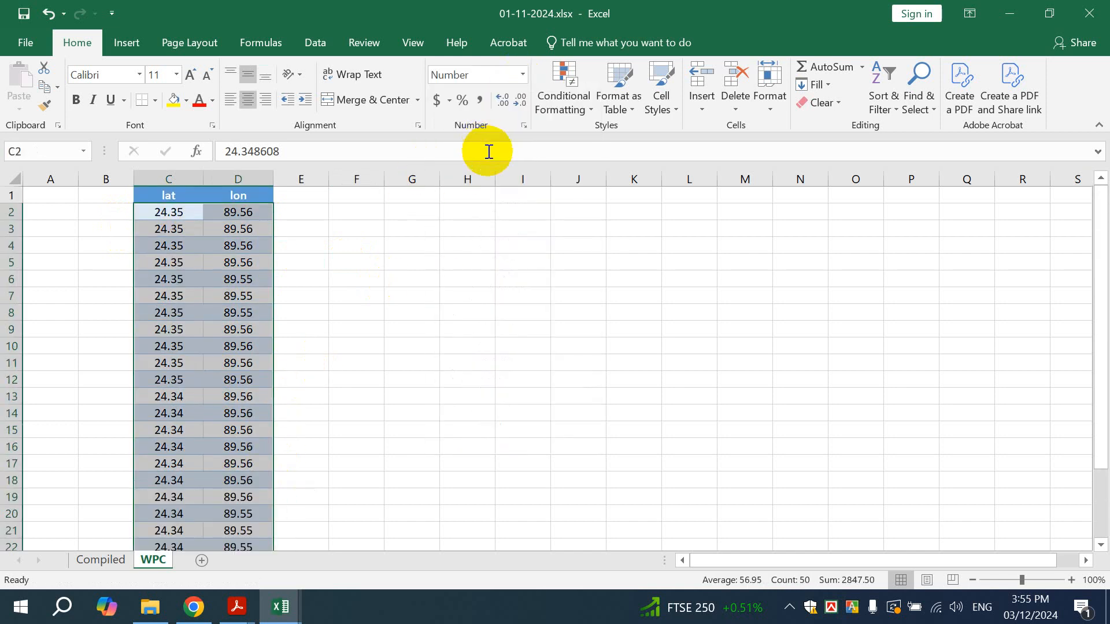
Increase the displayed decimals of the coordinates in C2:D26 of the WPC sheet to eight places
click(504, 100)
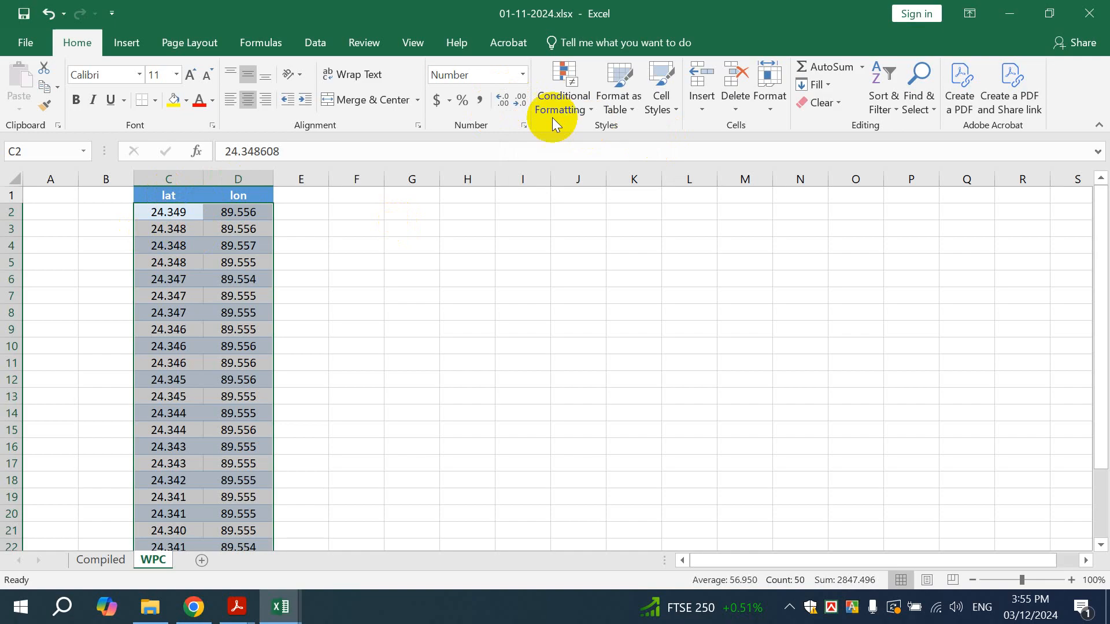
click(505, 99)
click(505, 100)
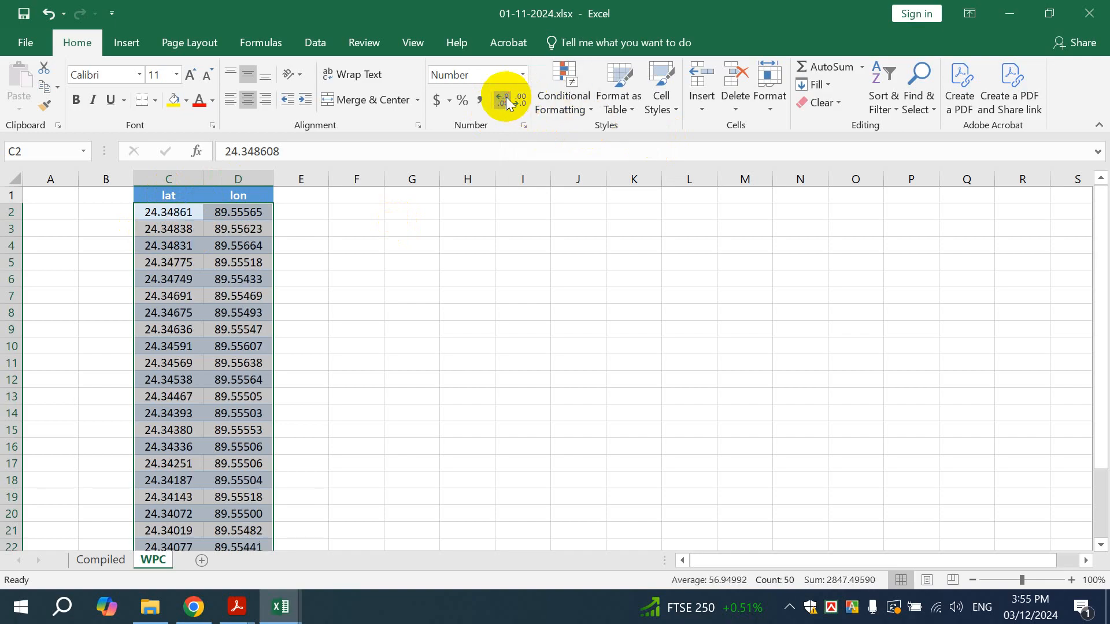
click(505, 99)
click(505, 98)
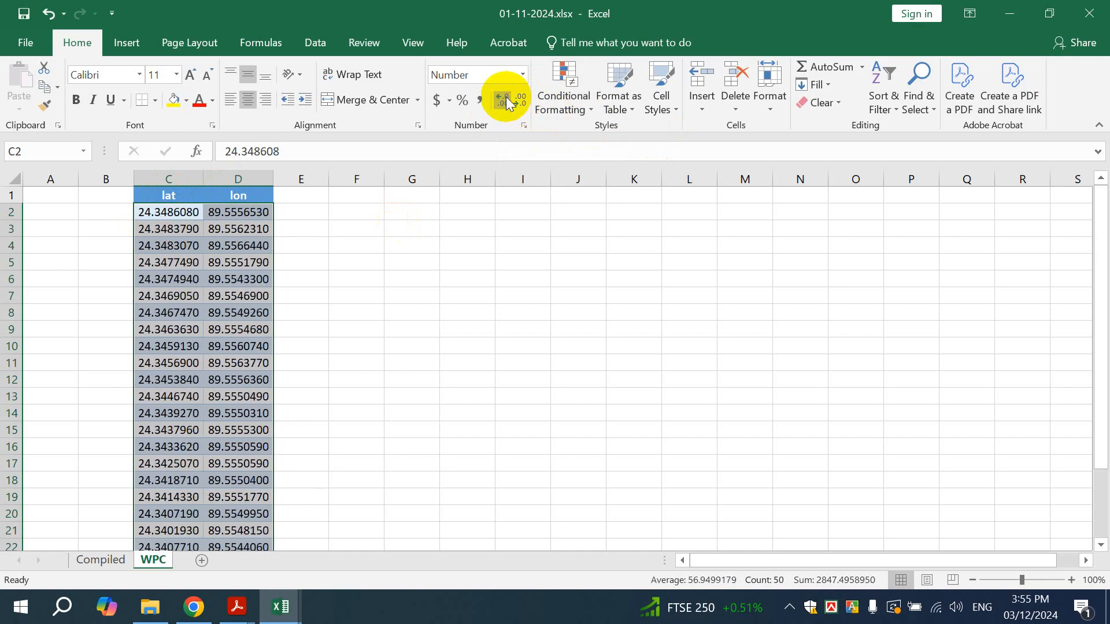
click(505, 99)
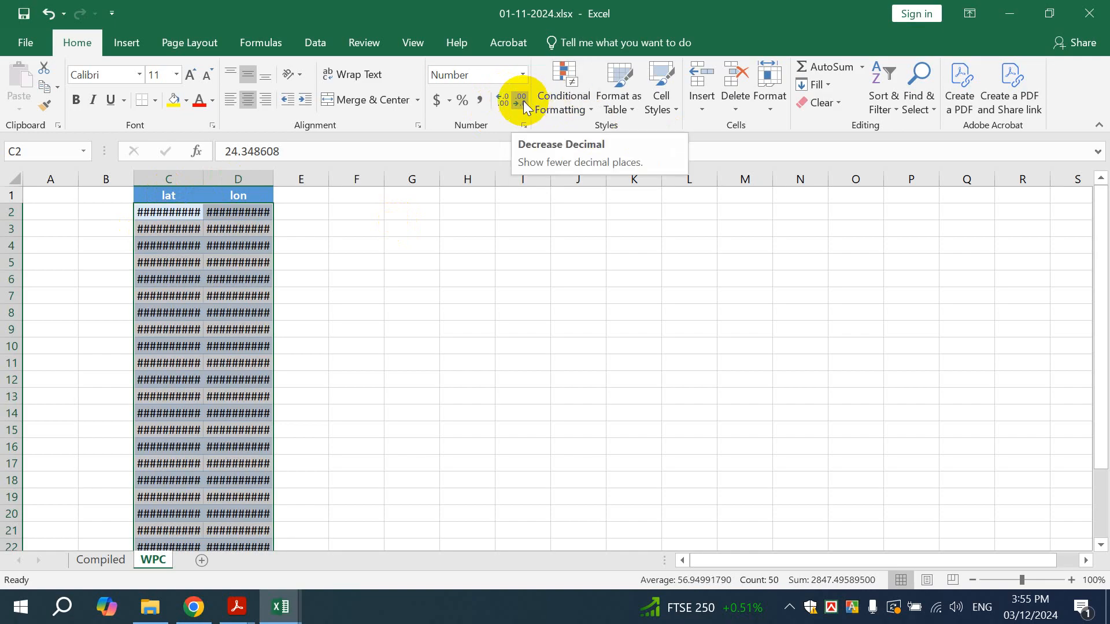
Reduce the displayed decimals of the lat and lon values in C2:D26 to zero places
click(523, 101)
click(522, 101)
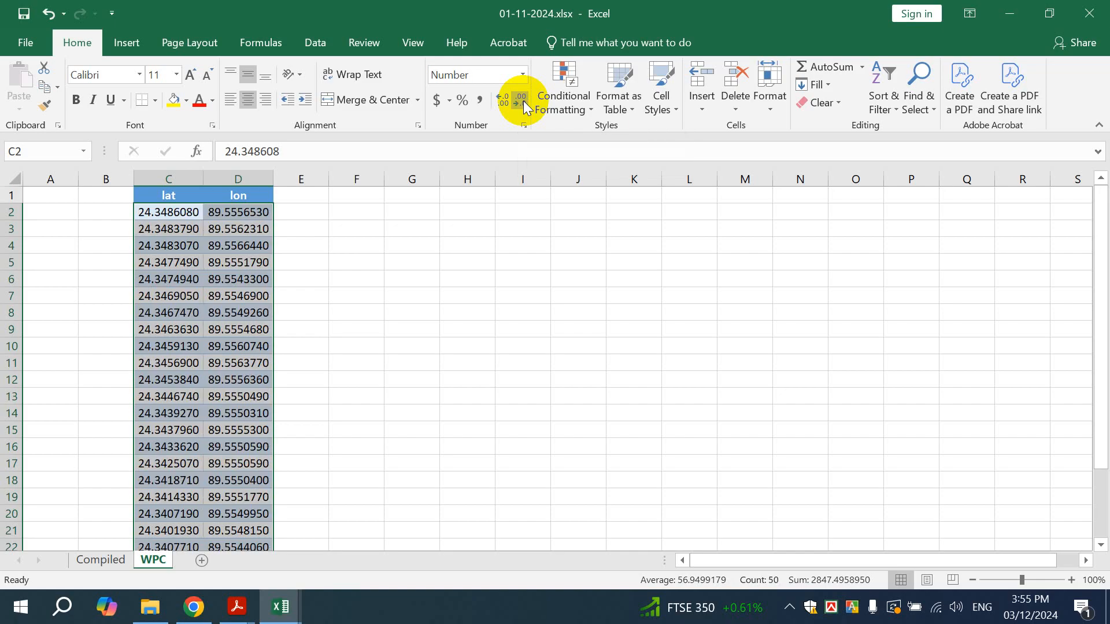
click(523, 100)
click(522, 100)
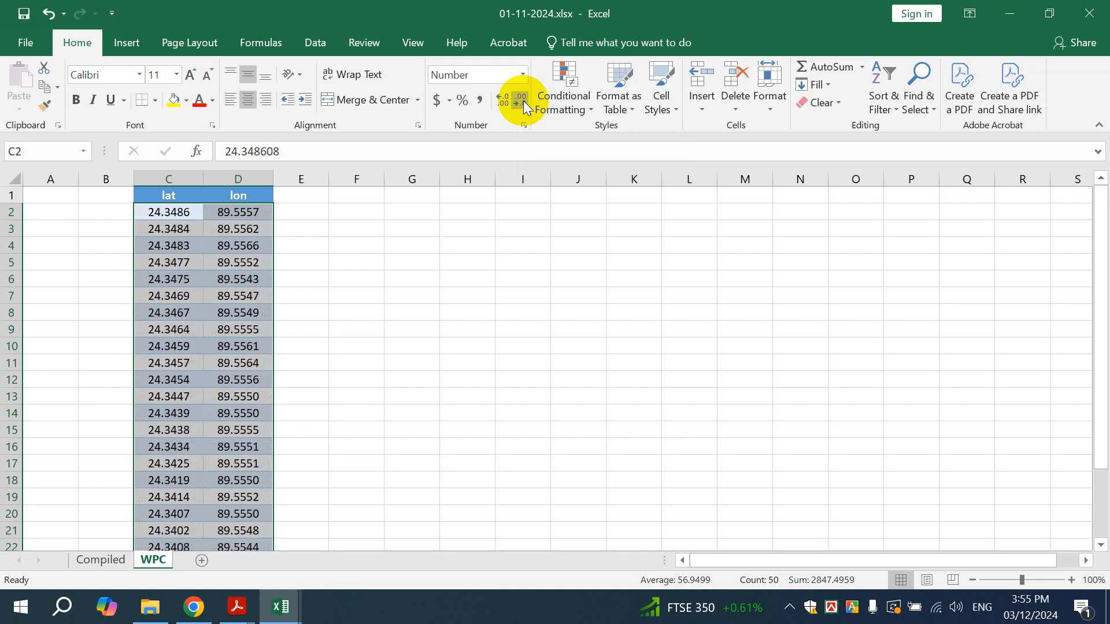
click(523, 101)
click(522, 101)
click(523, 101)
click(523, 100)
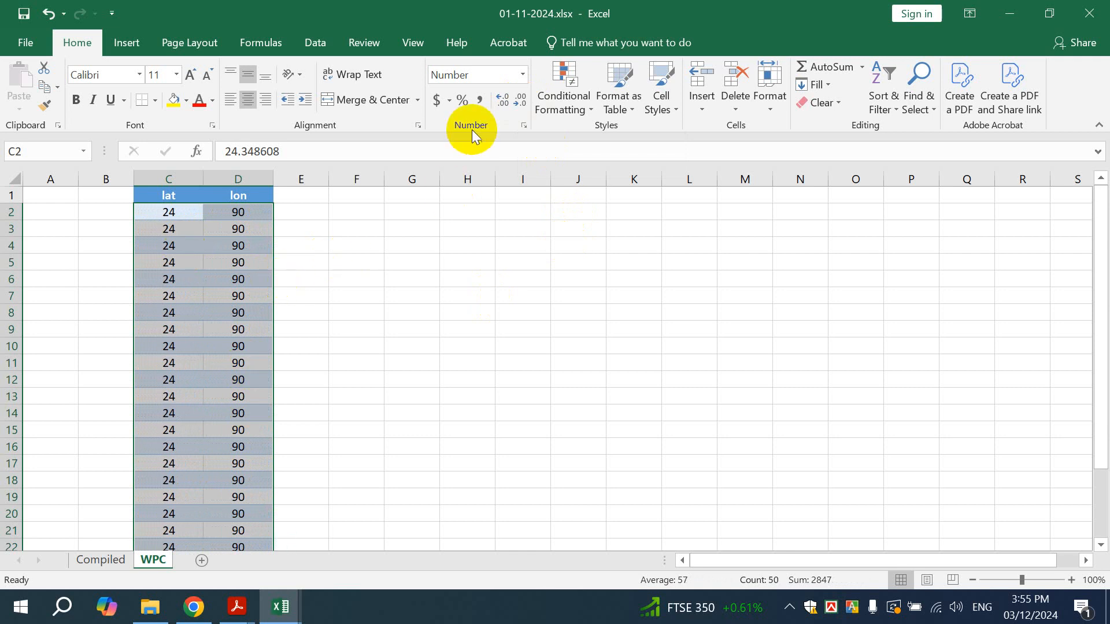
Set the coordinates in C2:D26 to six decimal places and check the values down to row 26
click(501, 101)
click(498, 102)
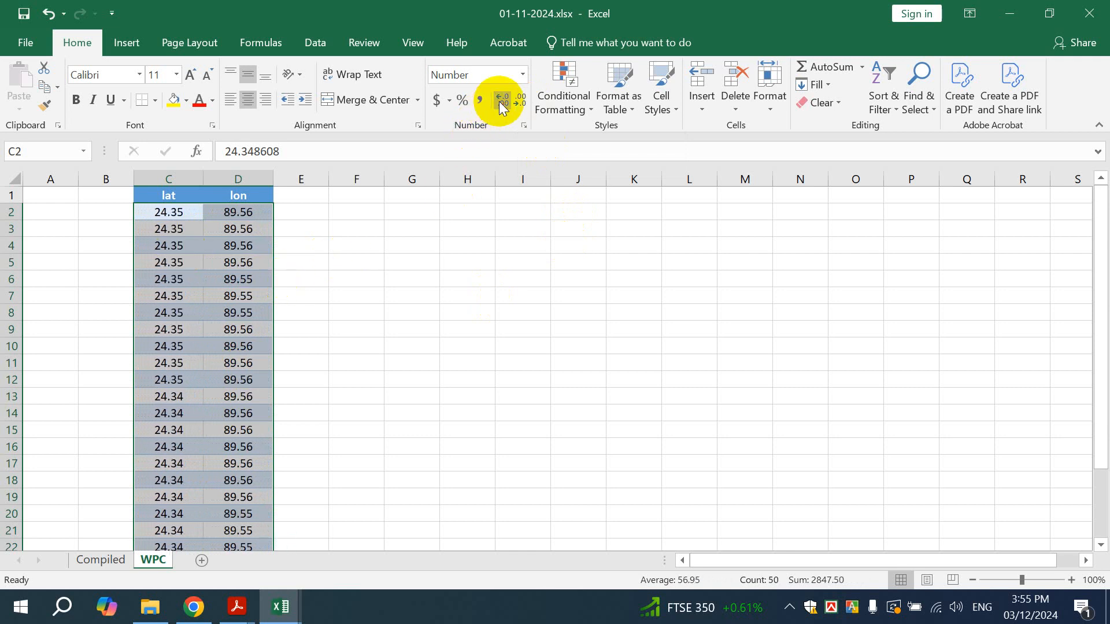
click(498, 101)
click(498, 101)
click(498, 102)
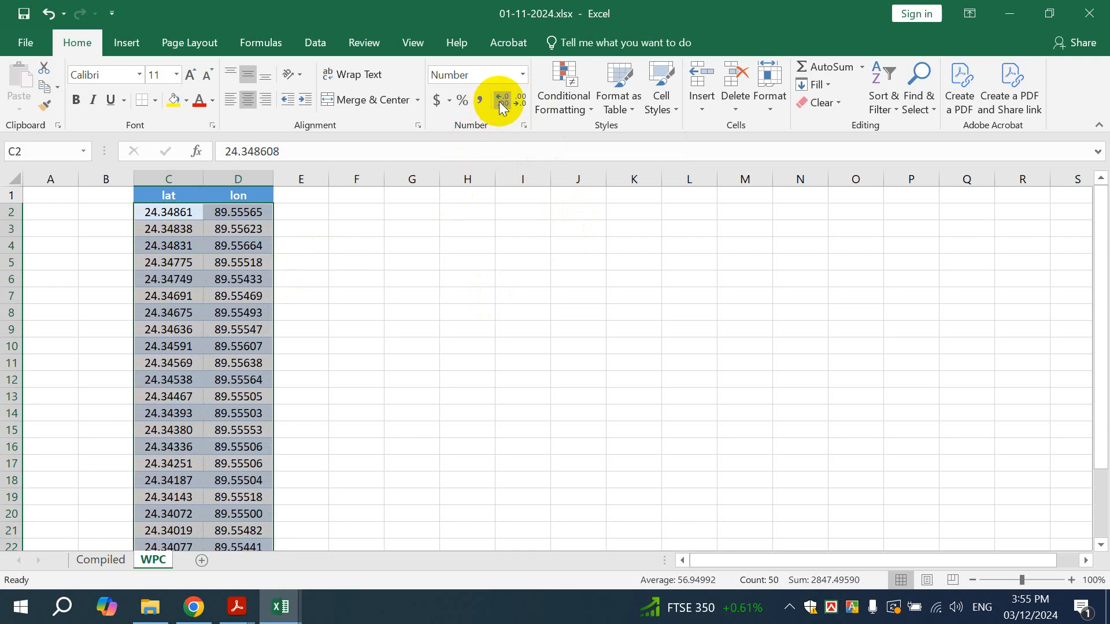
click(499, 101)
click(498, 102)
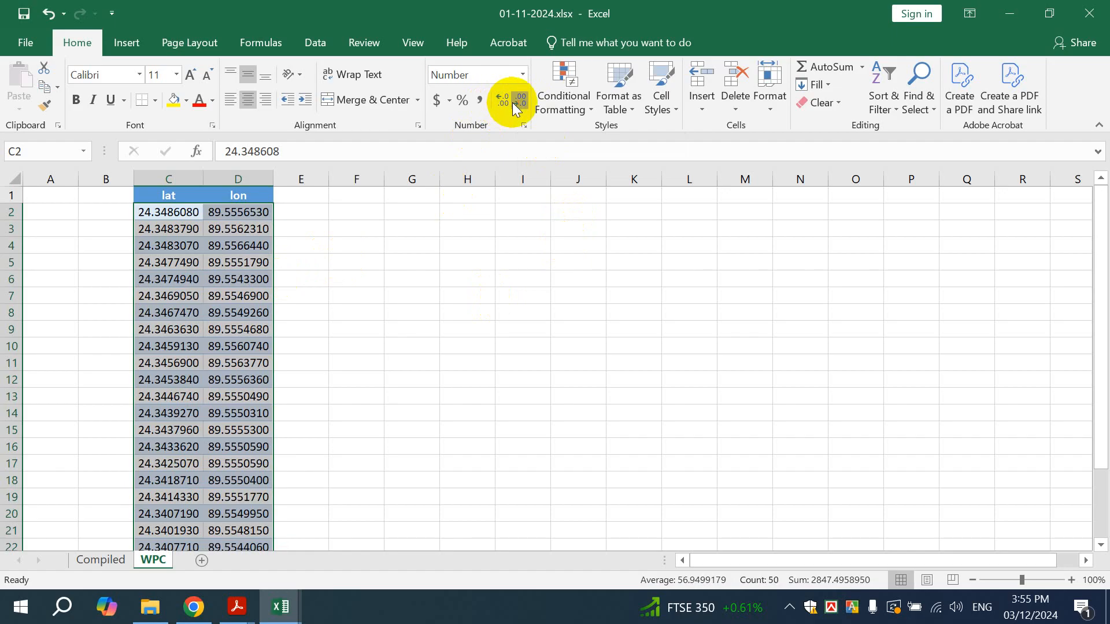
click(513, 103)
scroll(314, 312, down, 3)
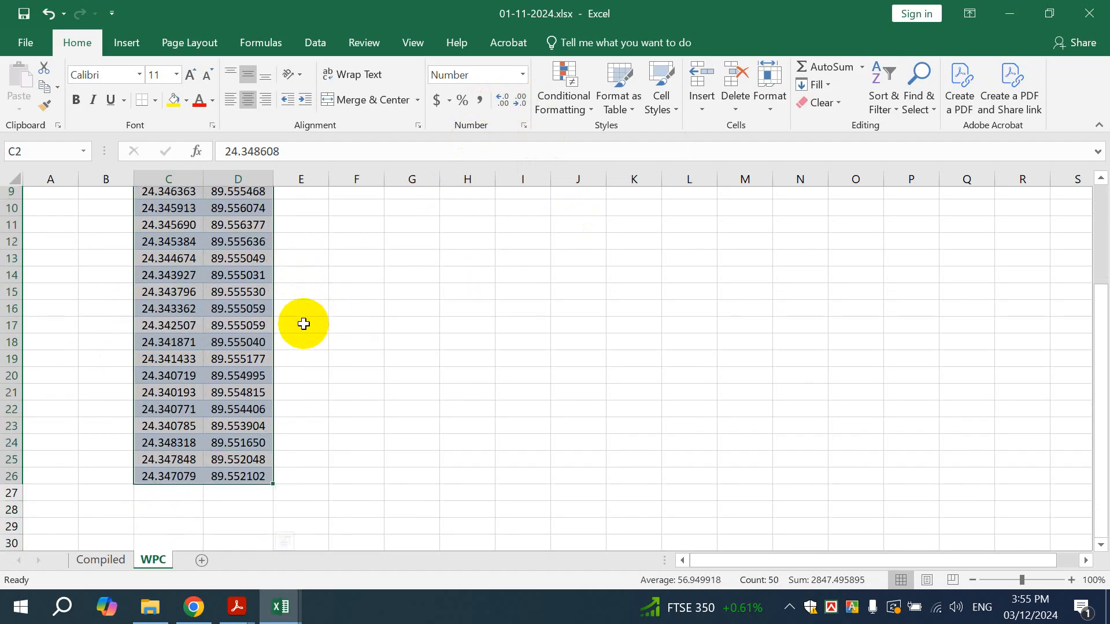
scroll(168, 210, up, 3)
scroll(248, 408, down, 2)
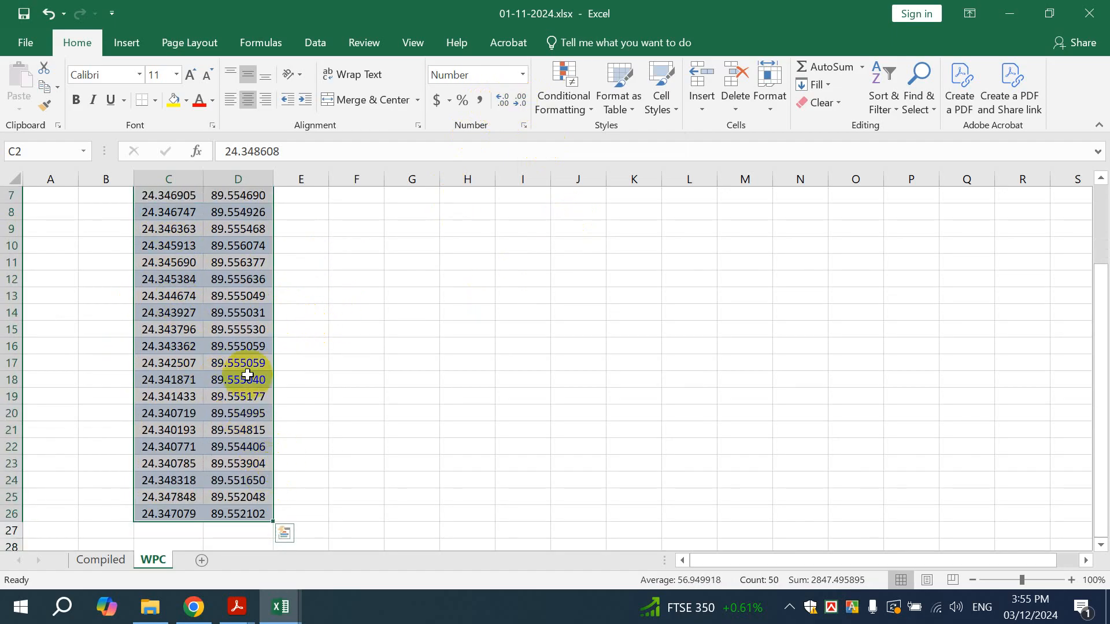
scroll(221, 371, up, 2)
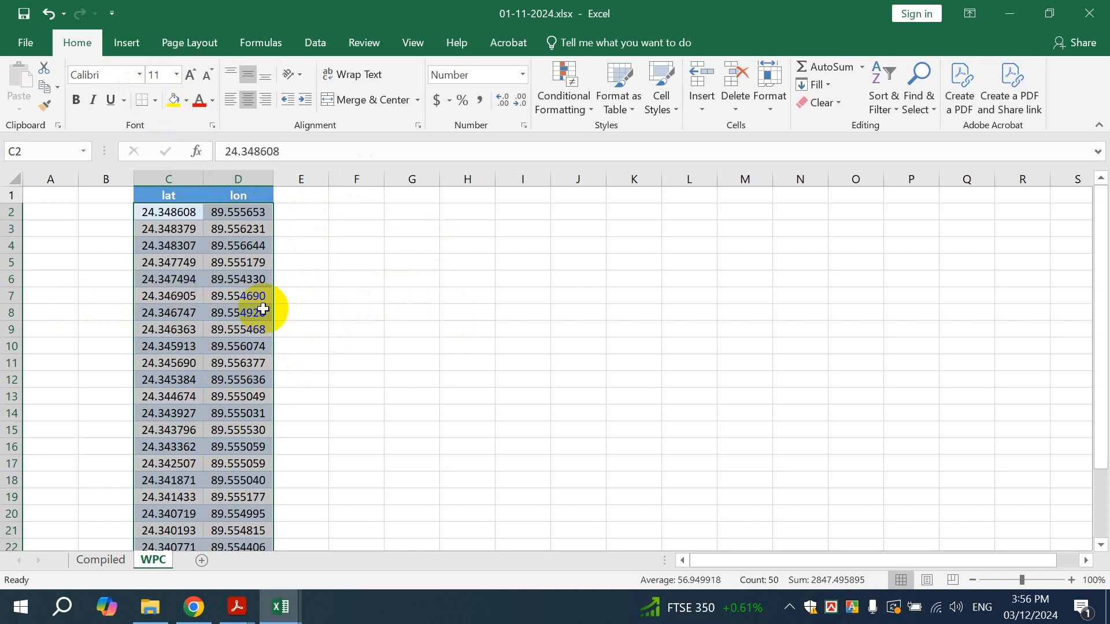
Fill the coordinate cells C2:D26 with White, Background 1 and apply All Borders to them
click(185, 102)
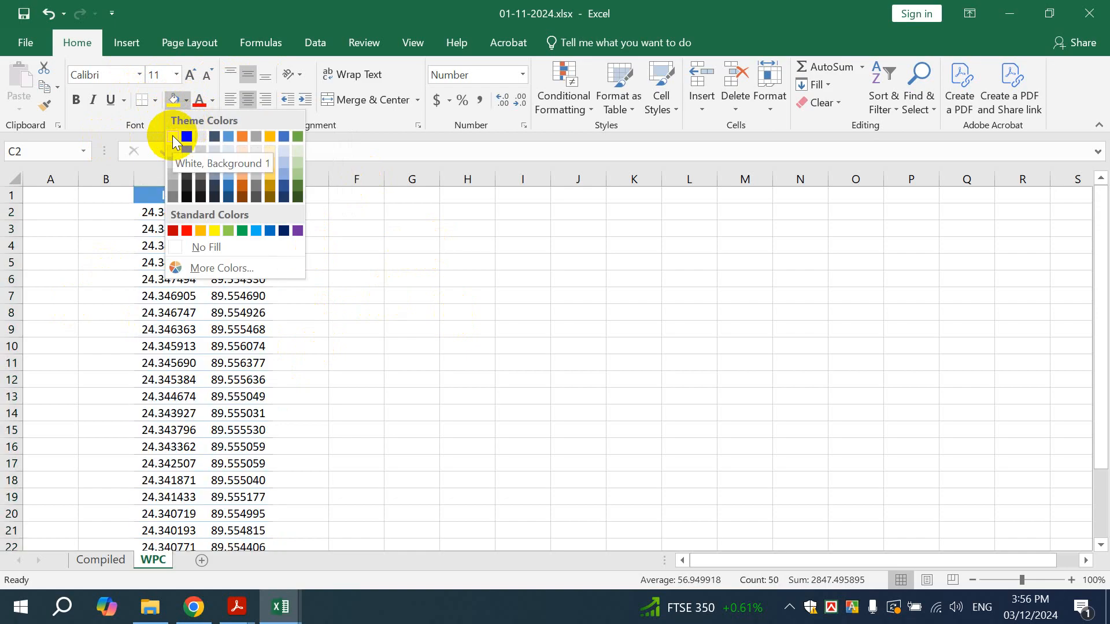
click(172, 135)
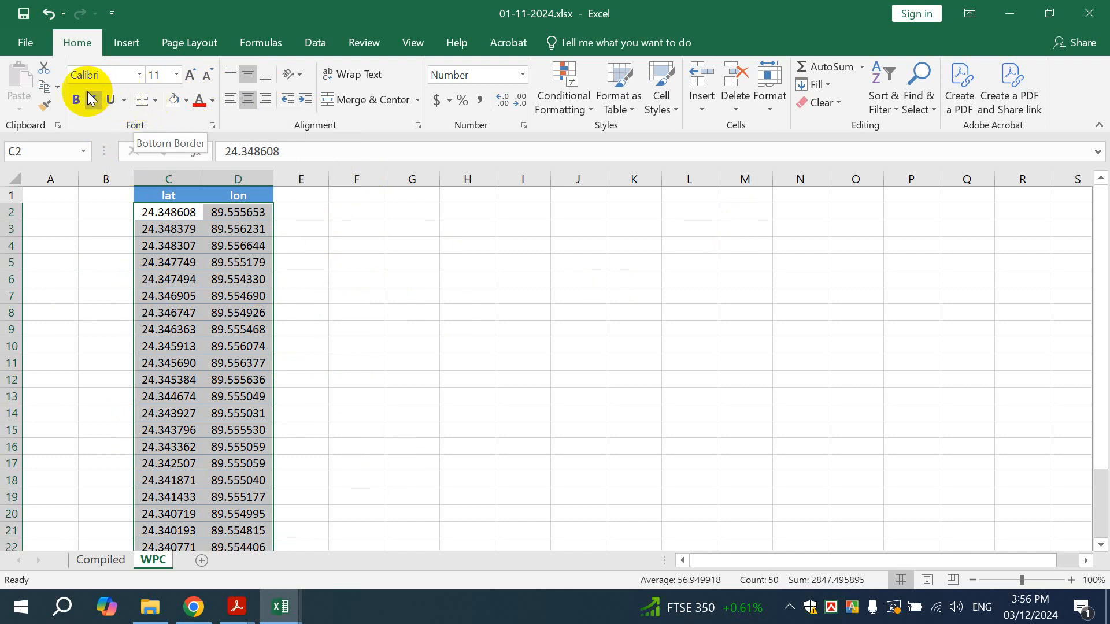
click(155, 101)
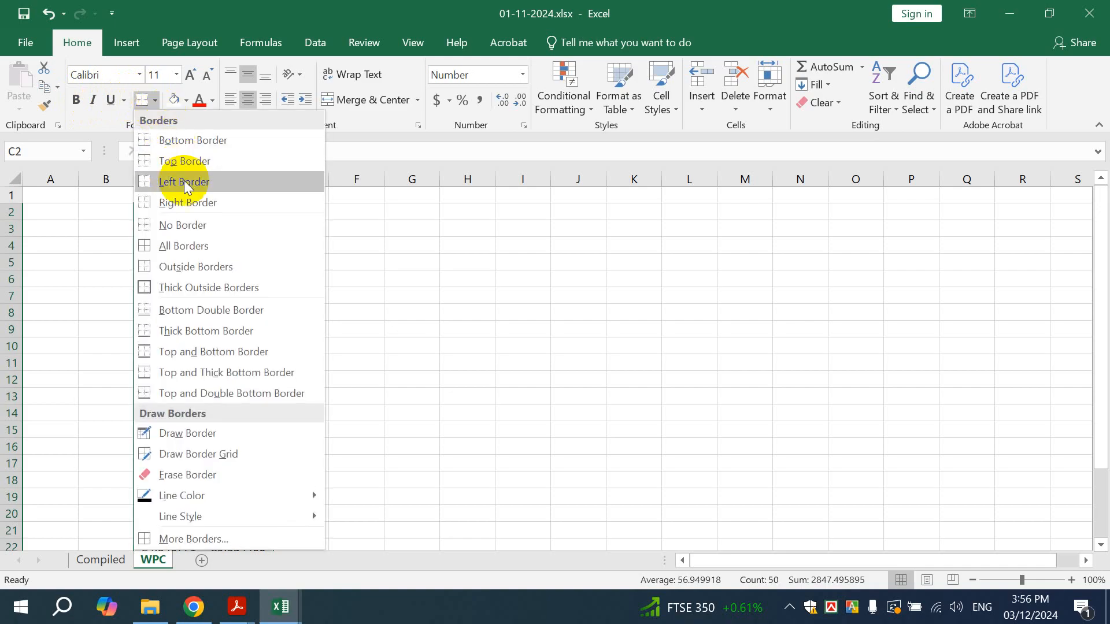
click(193, 247)
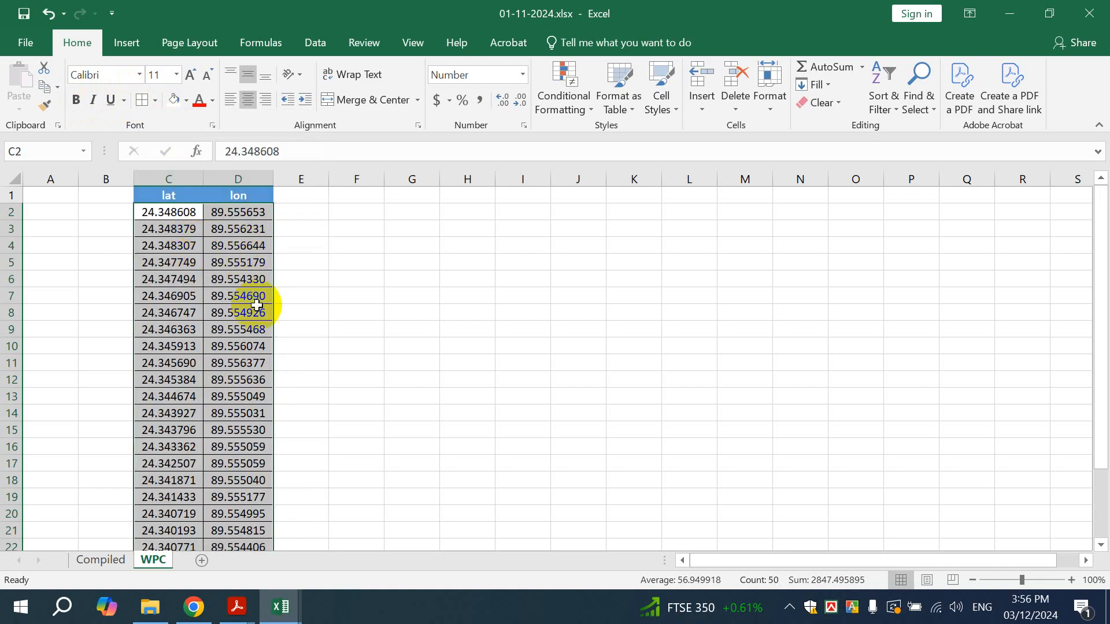
Copy the formatted coordinates C2:D26 and paste them into the Compiled sheet's Latitude and Longitude columns starting at N2
scroll(266, 322, down, 4)
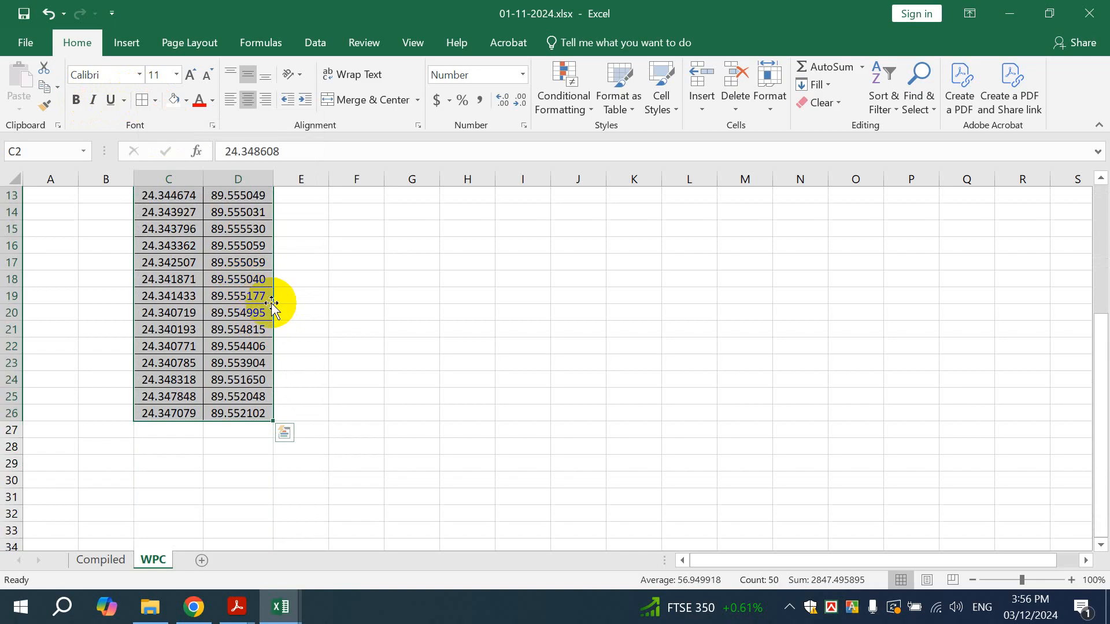
key(ctrl+c)
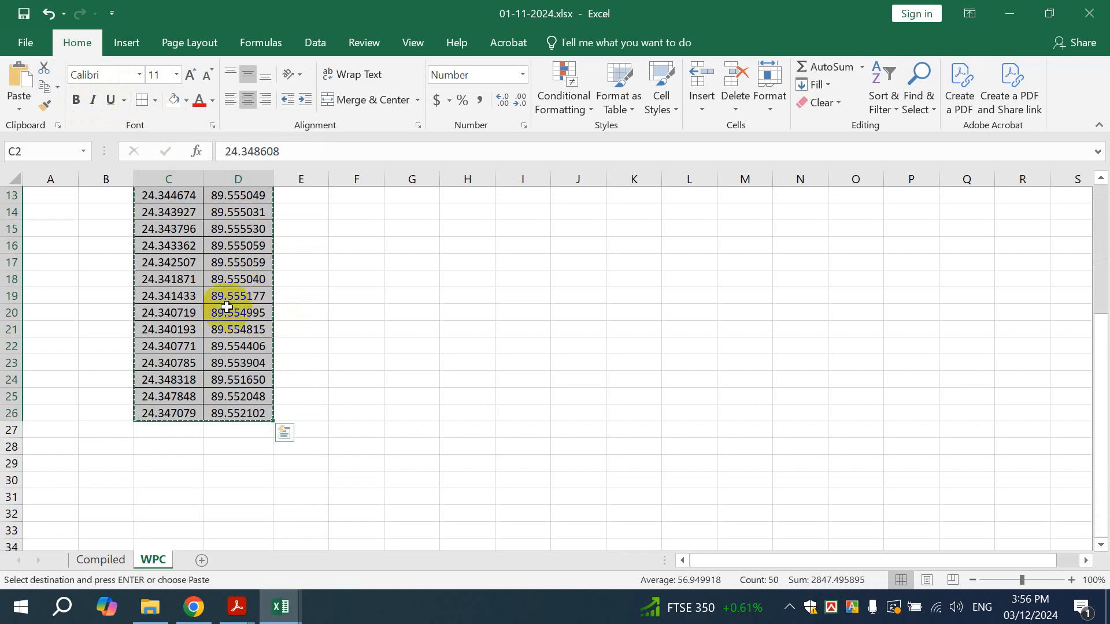
click(101, 562)
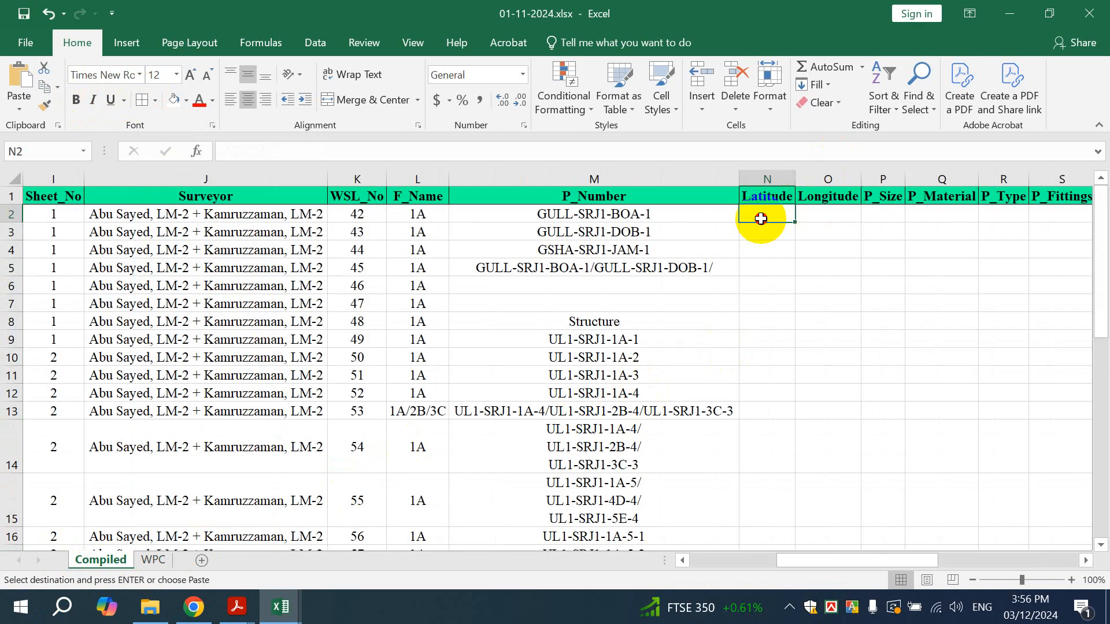
key(ctrl+v)
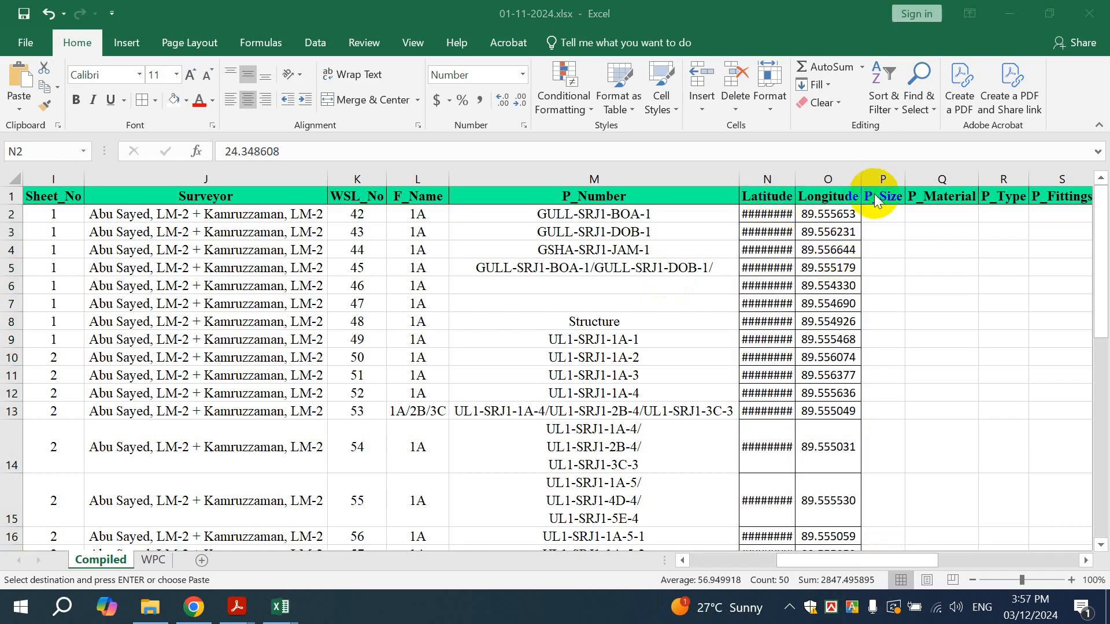
scroll(872, 305, down, 6)
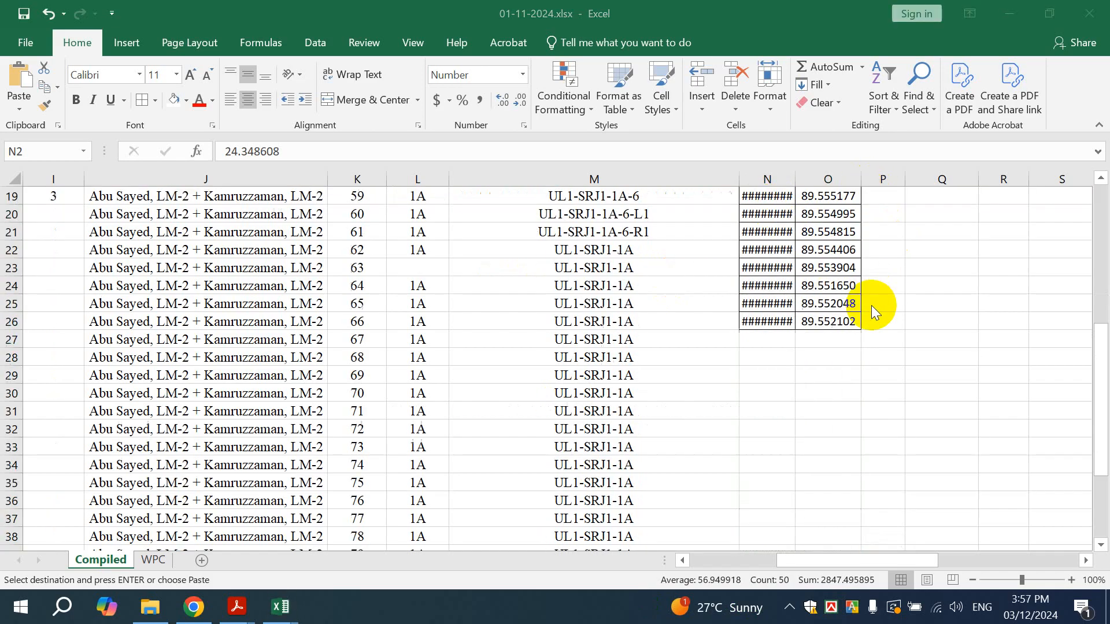
scroll(872, 305, up, 6)
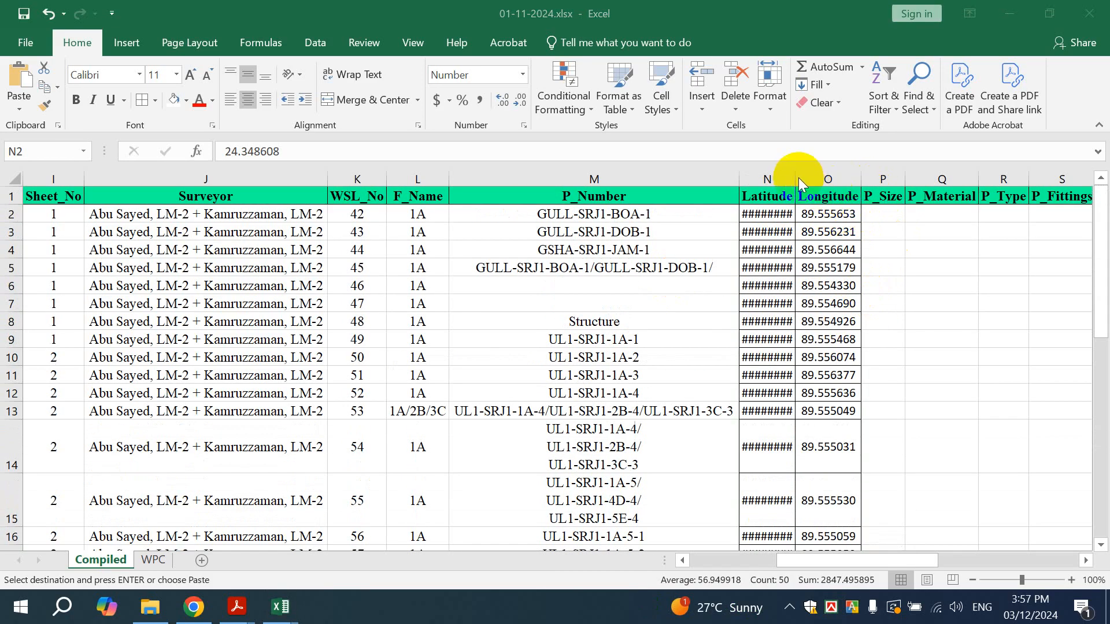
Widen the Latitude column N in the Compiled sheet so its values fit, and review the pasted rows down to row 26
click(755, 214)
click(780, 226)
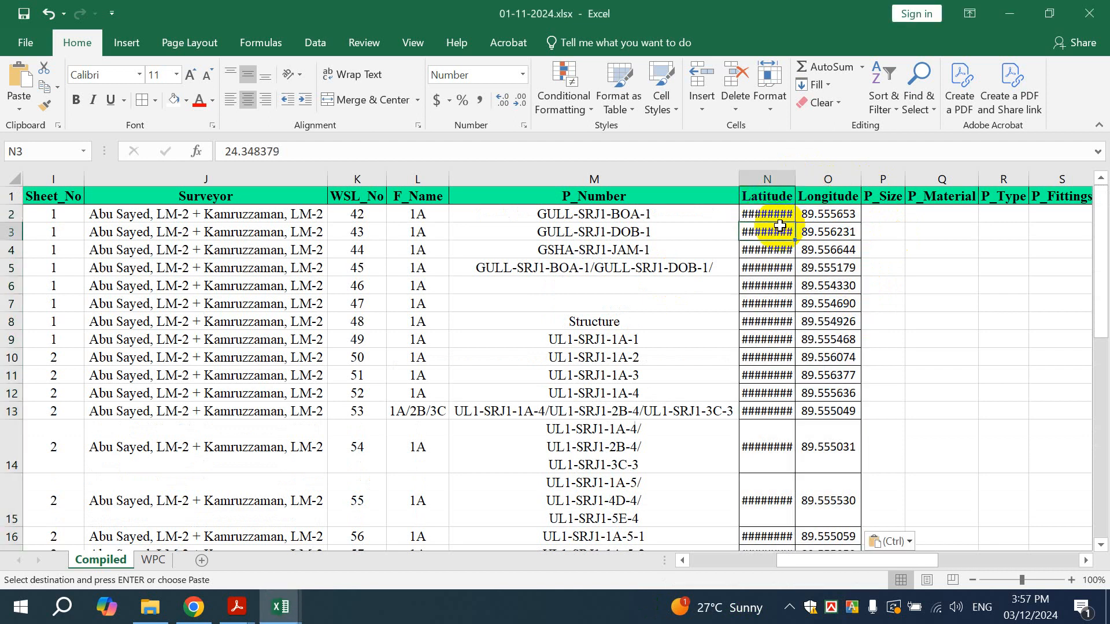
click(782, 250)
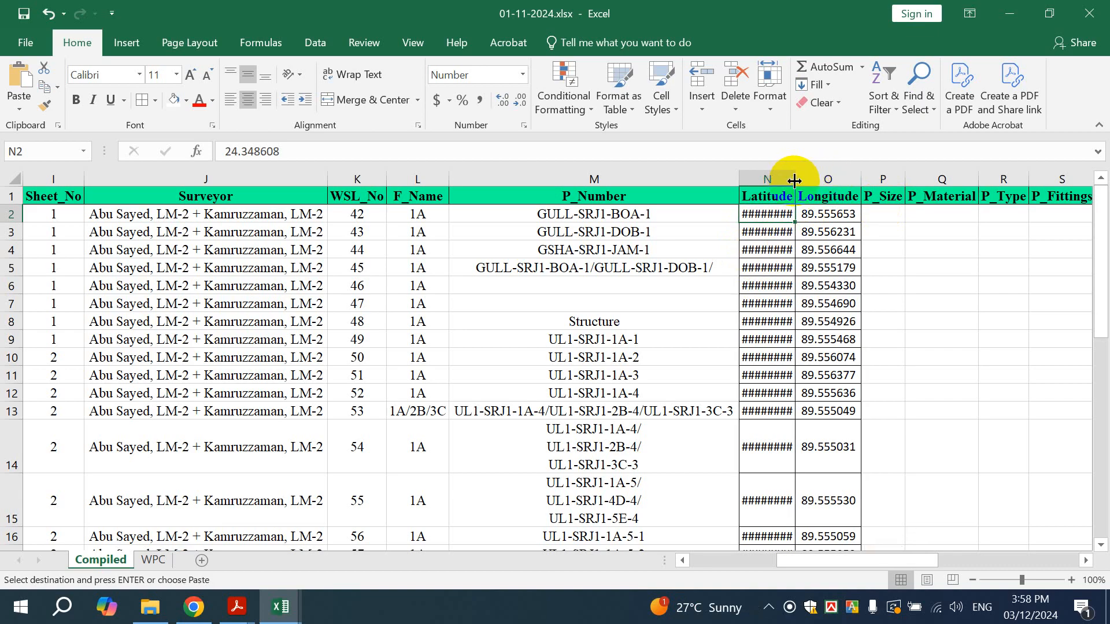
drag(794, 180, 805, 179)
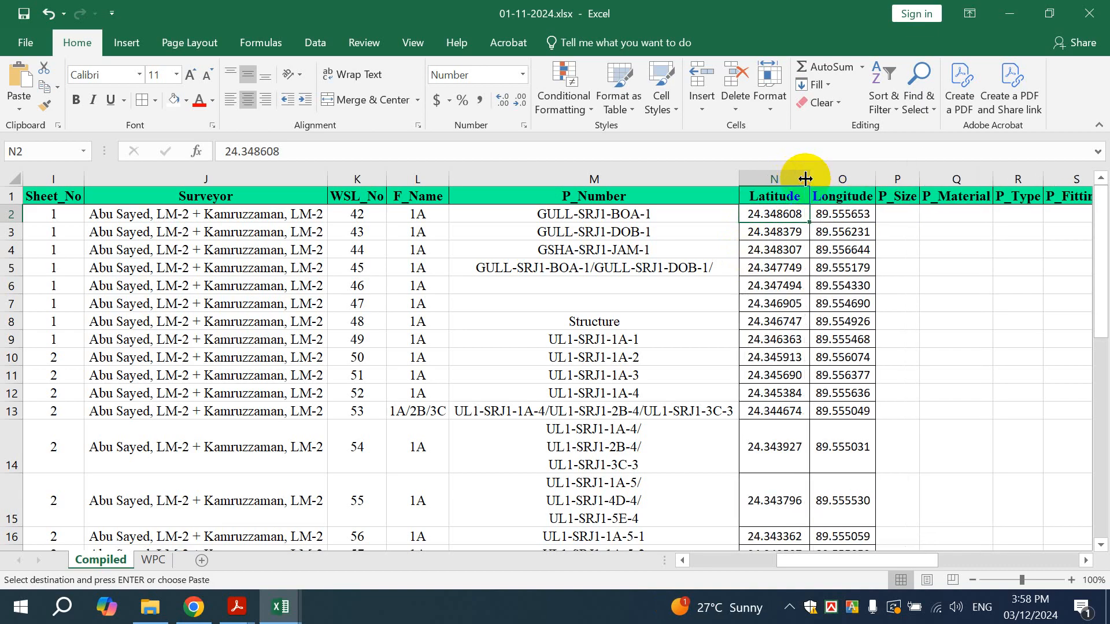
scroll(805, 260, down, 5)
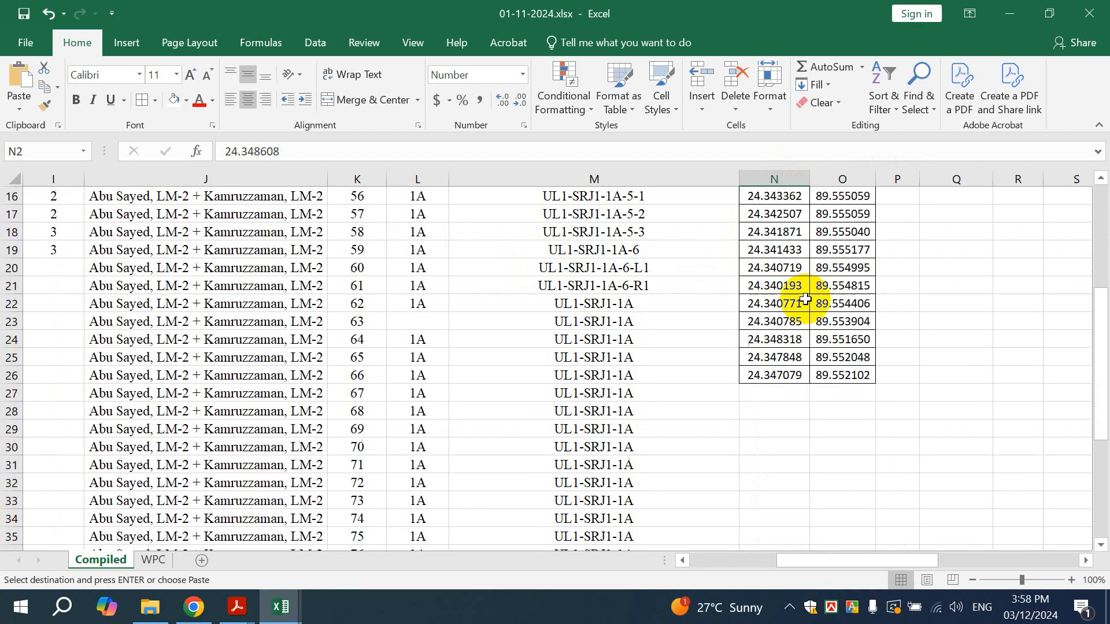
scroll(805, 298, down, 1)
scroll(843, 329, up, 6)
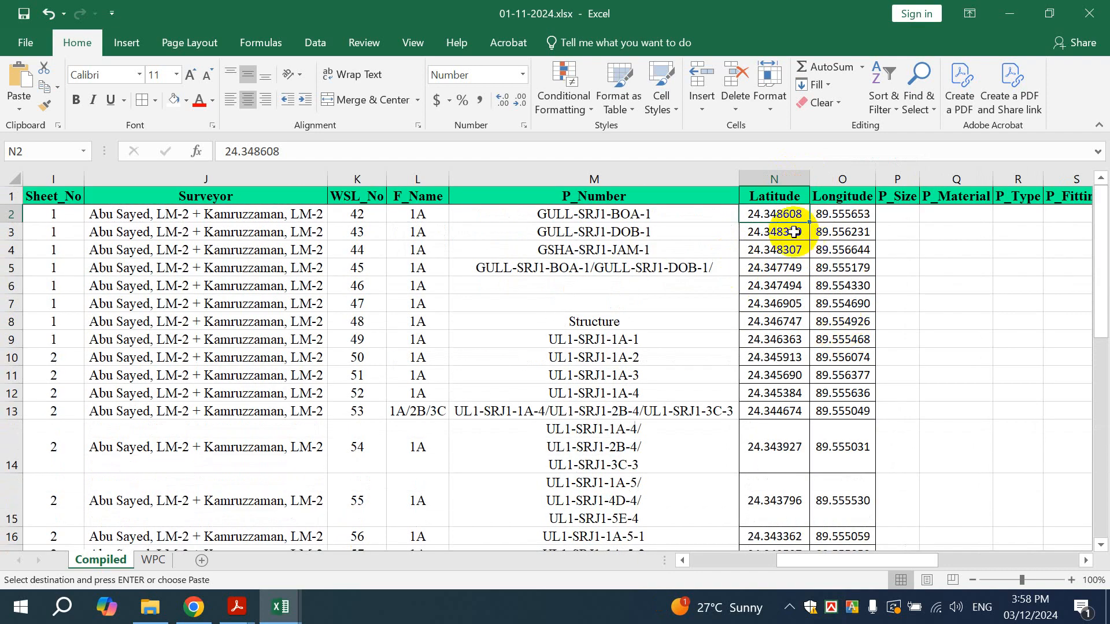
Compare the Latitude and Longitude values in the Compiled sheet with the lat and lon columns in the Book2 workbook
drag(814, 248, 802, 244)
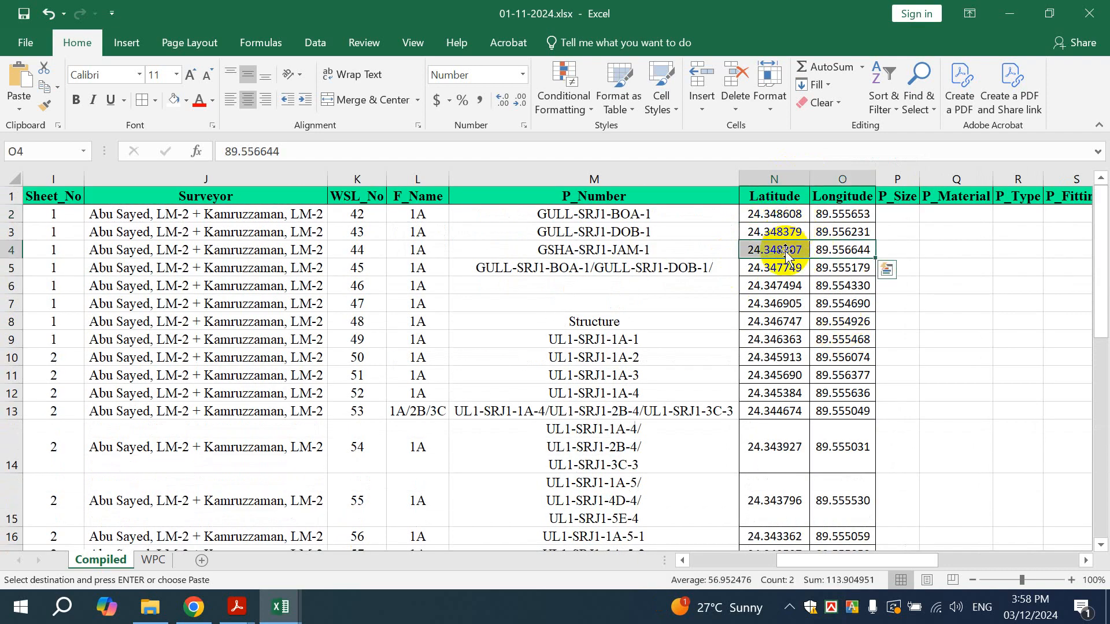
click(762, 232)
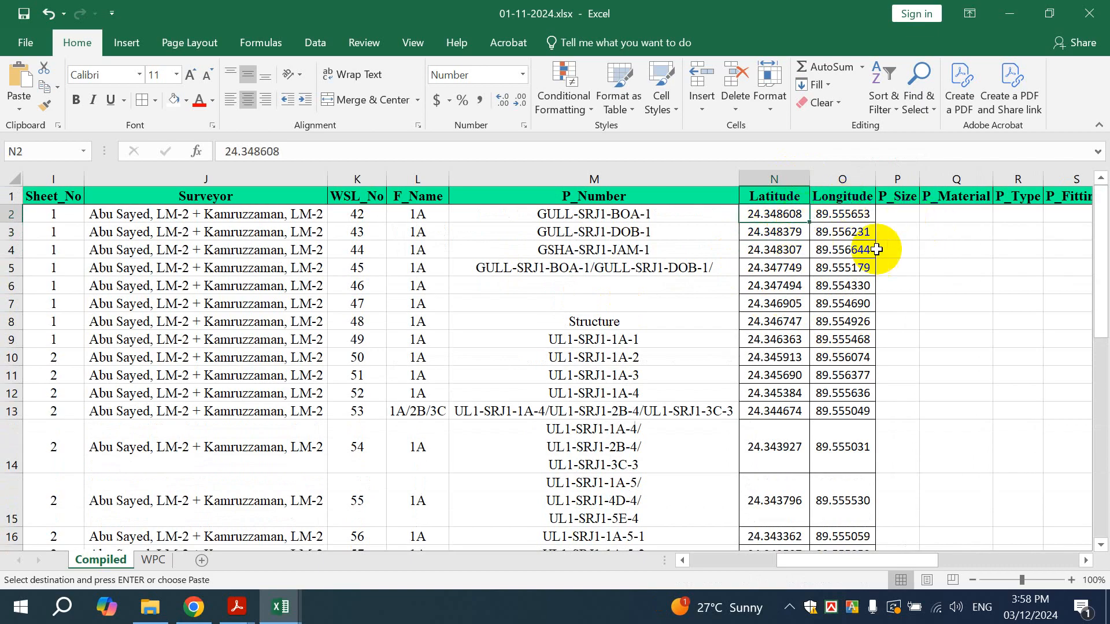
scroll(854, 347, down, 6)
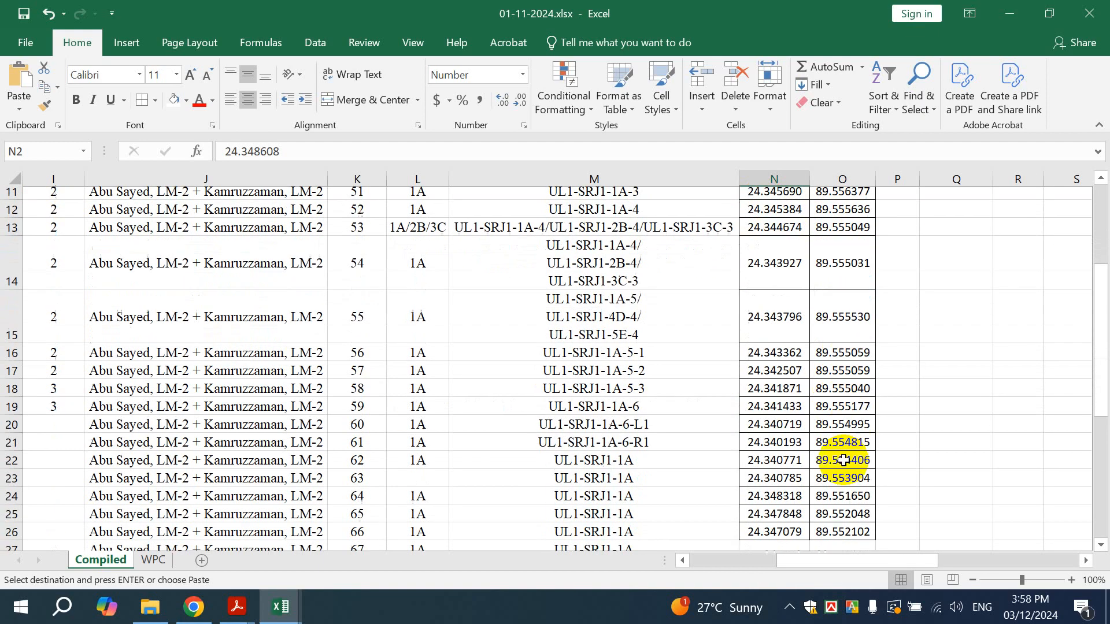
mouse_move(283, 607)
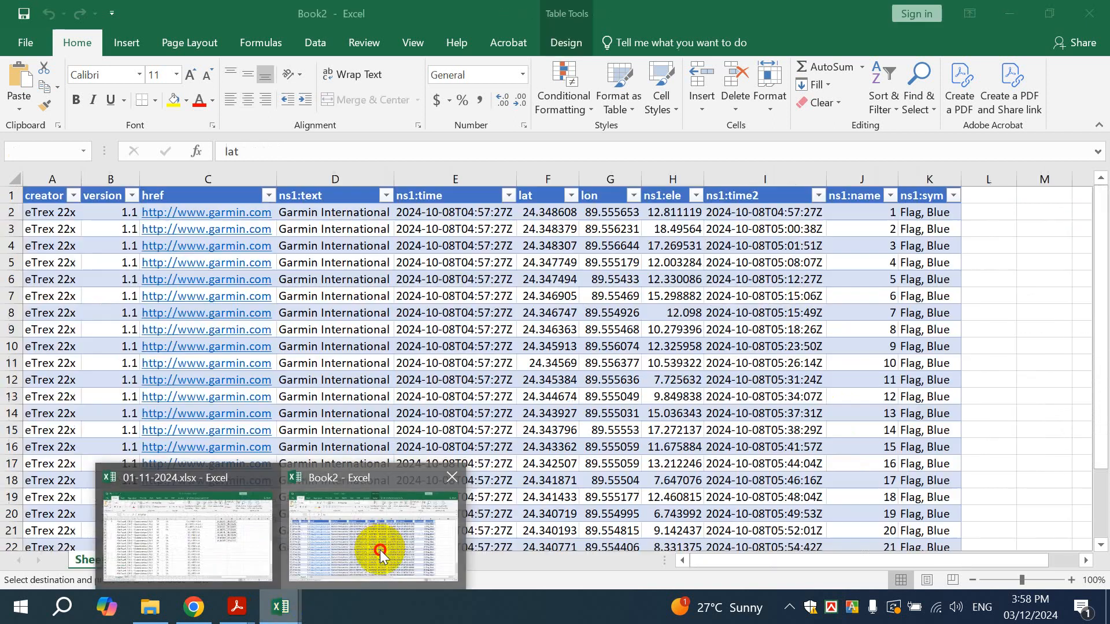
click(376, 550)
scroll(709, 324, down, 5)
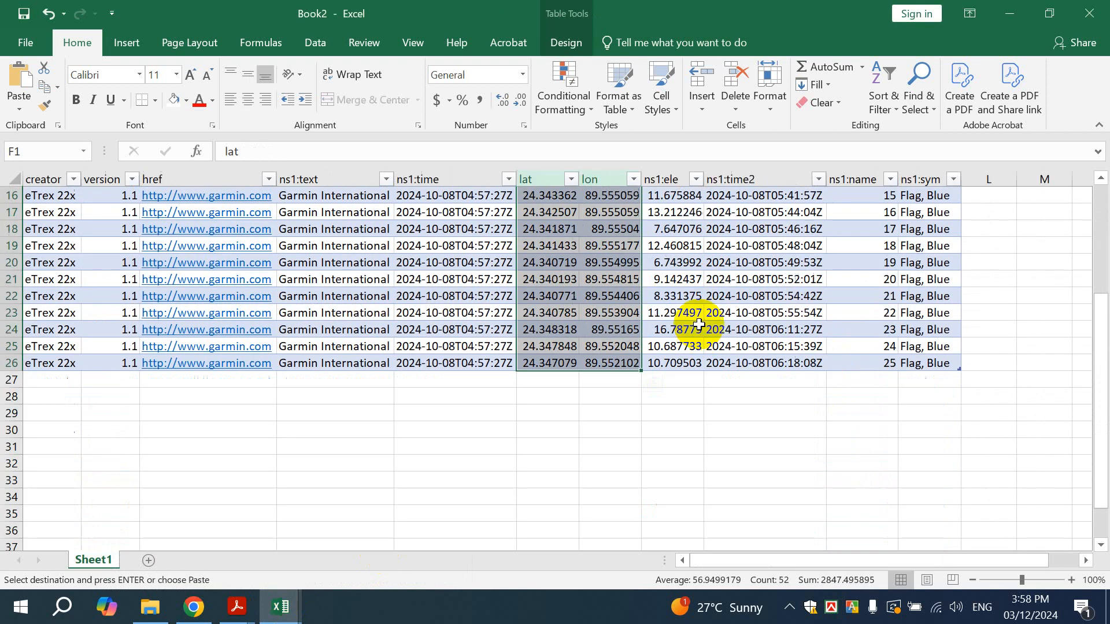
click(1010, 13)
scroll(799, 371, up, 6)
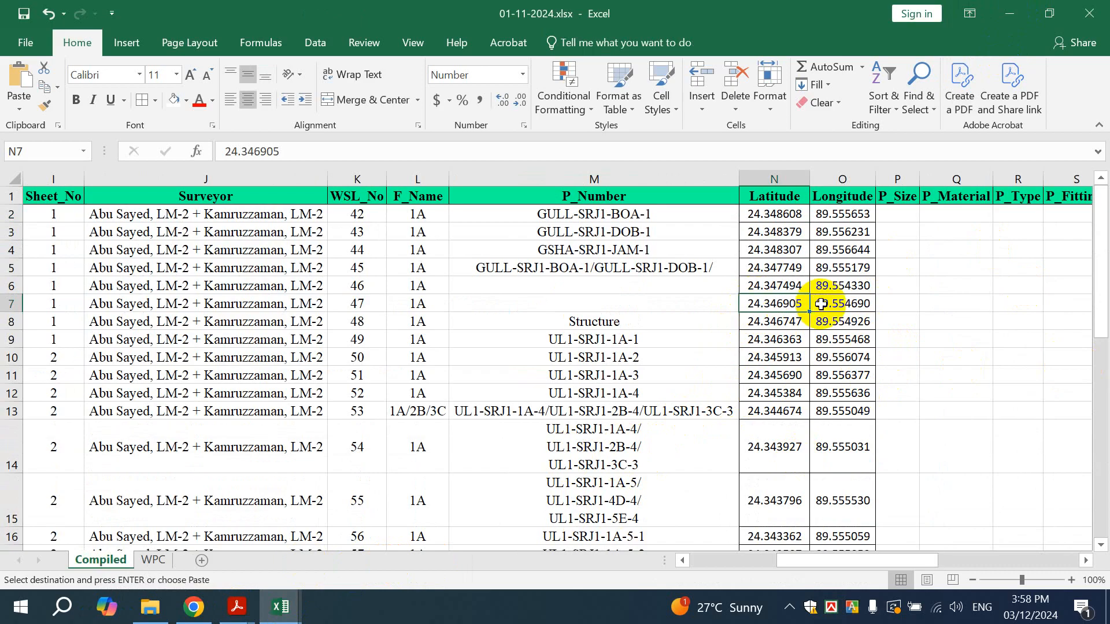
drag(757, 302, 834, 305)
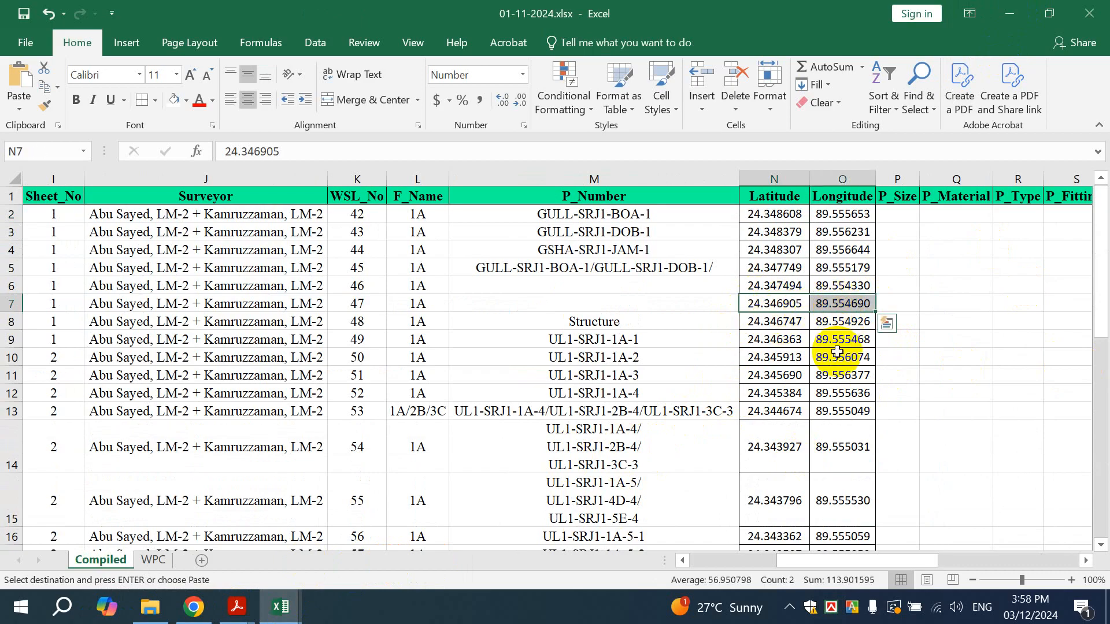
Clear the Latitude and Longitude cells N7:O7 for WSL number 47 in the Compiled sheet
key(Delete)
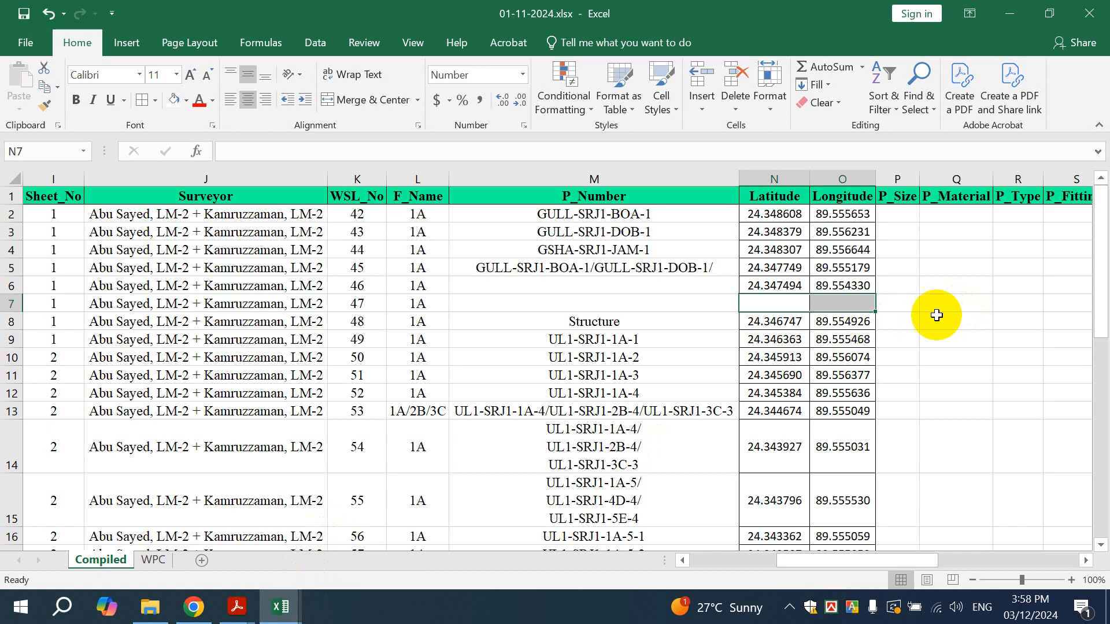
Try to copy the ns1:name values J2:J26 from the Book2 workbook into the WPC sheet starting at E1
mouse_move(280, 606)
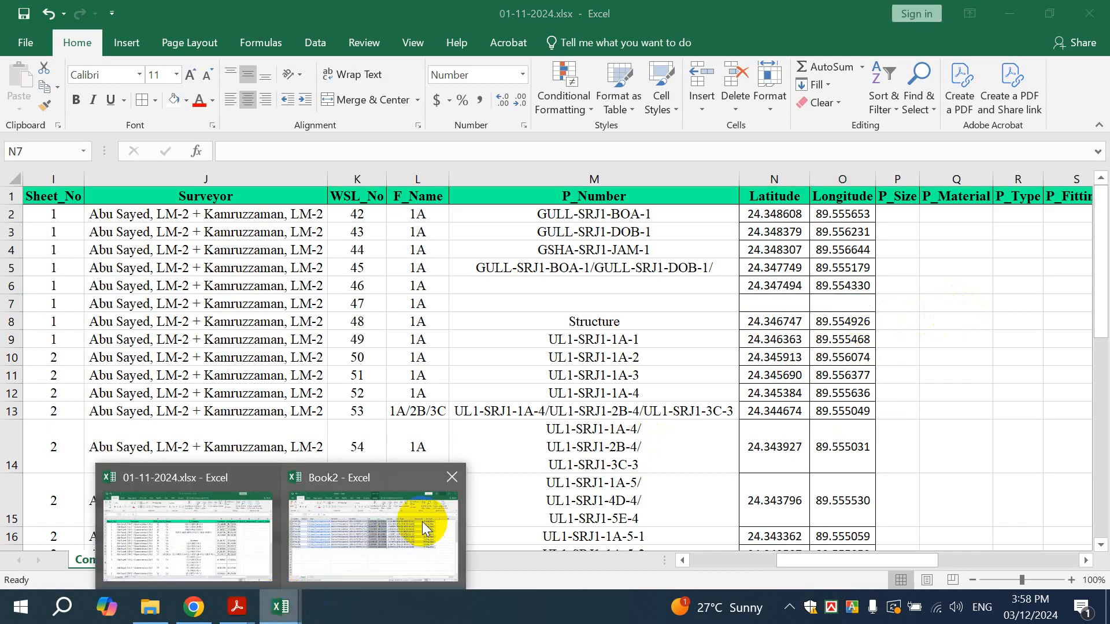
click(415, 521)
click(890, 213)
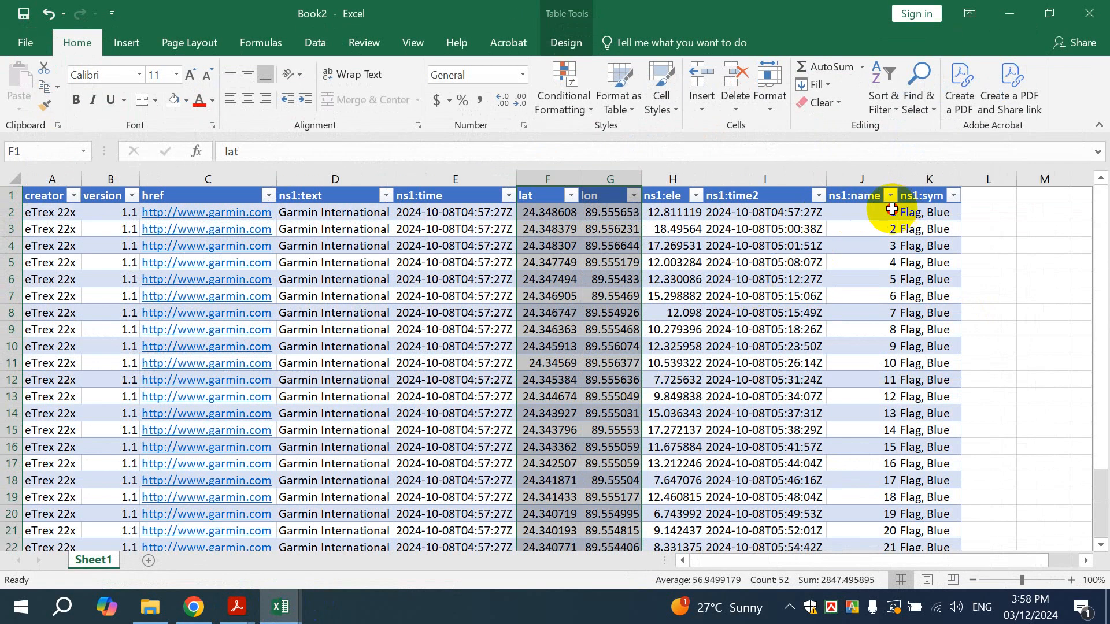
scroll(889, 279, down, 3)
scroll(902, 323, up, 3)
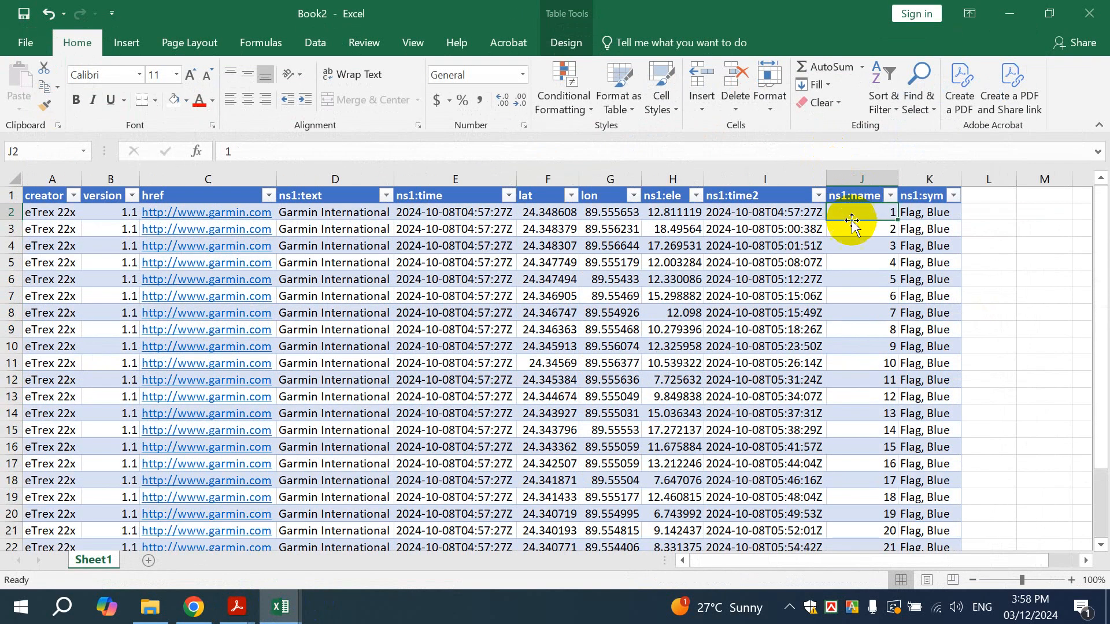
click(843, 191)
scroll(867, 219, down, 4)
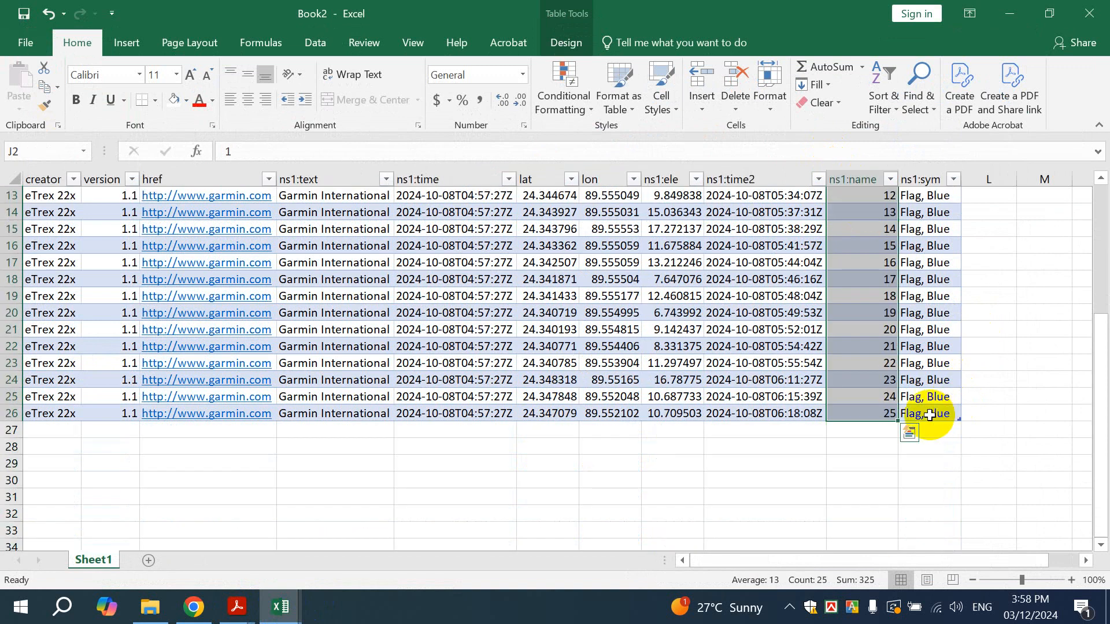
key(ctrl+c)
mouse_move(272, 604)
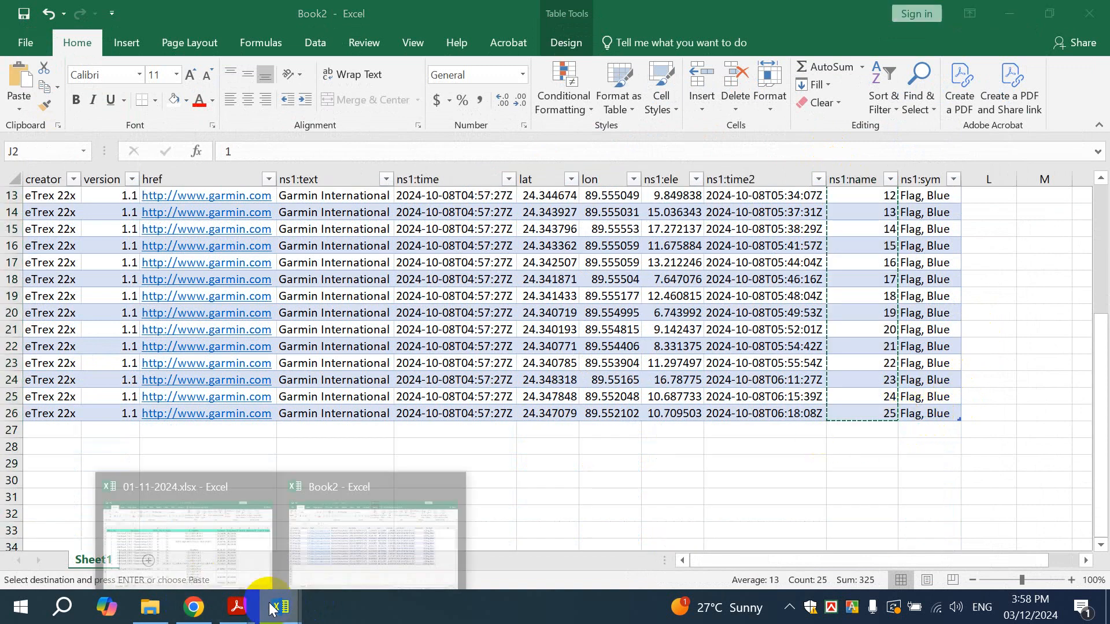
click(166, 556)
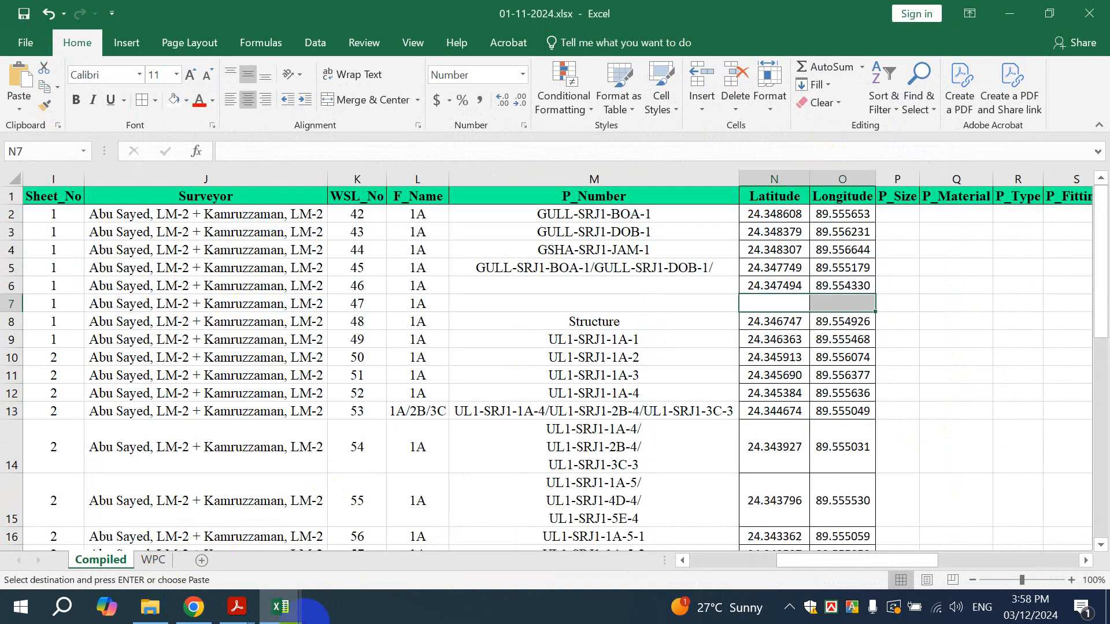
click(153, 560)
scroll(281, 238, up, 4)
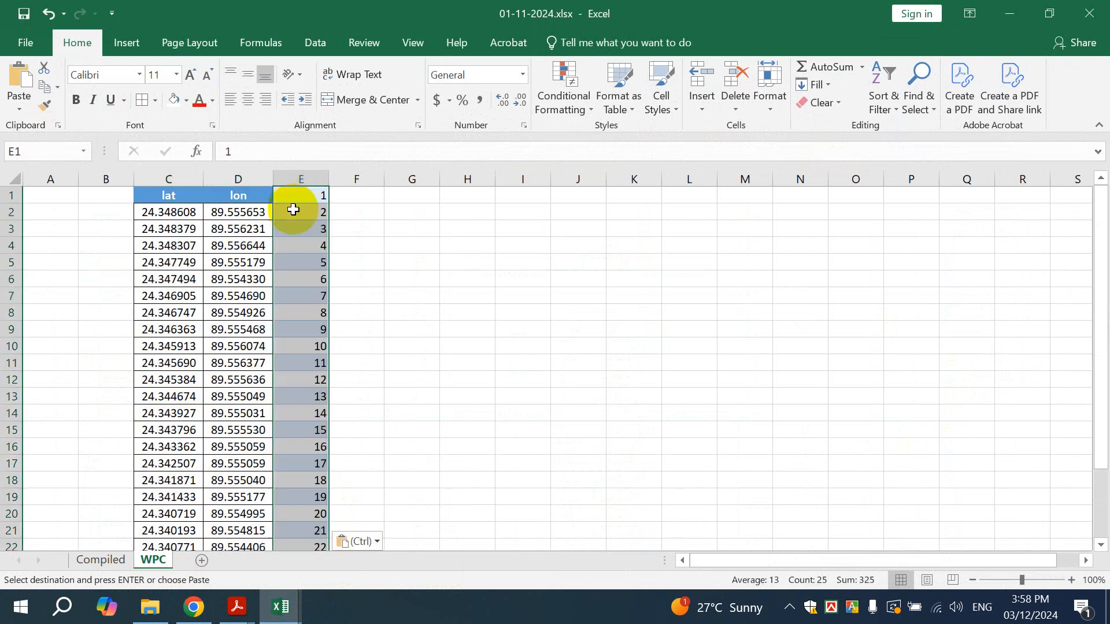
scroll(366, 255, down, 4)
key(ctrl+z)
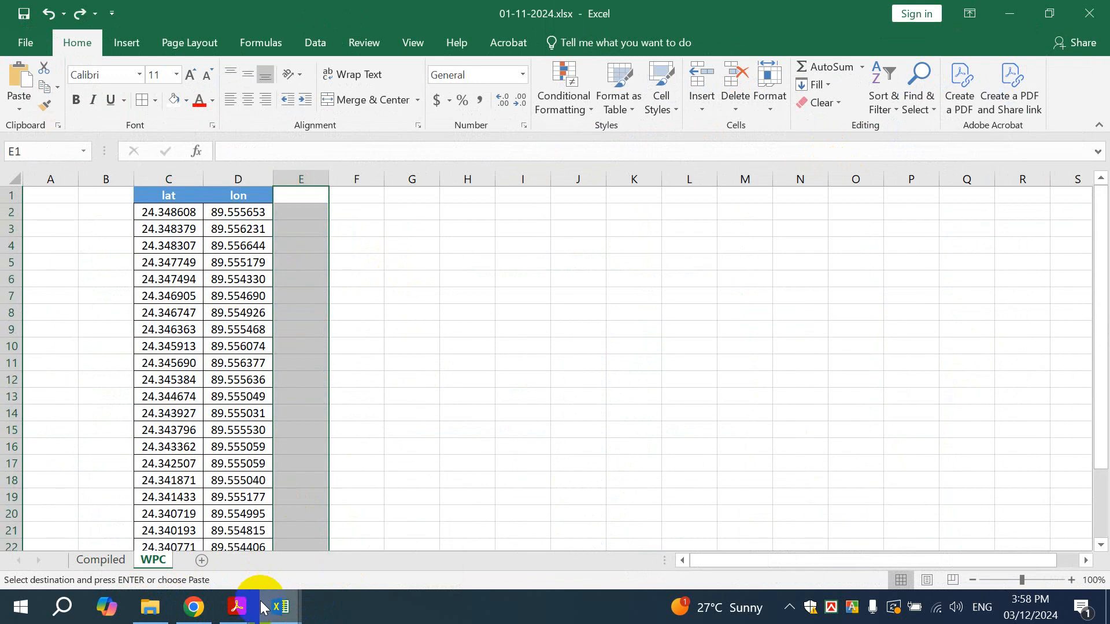
Copy the ns1:name column with its header, J1:J26, from the Book2 workbook into the WPC sheet starting at E1
click(273, 612)
click(357, 552)
scroll(768, 281, up, 4)
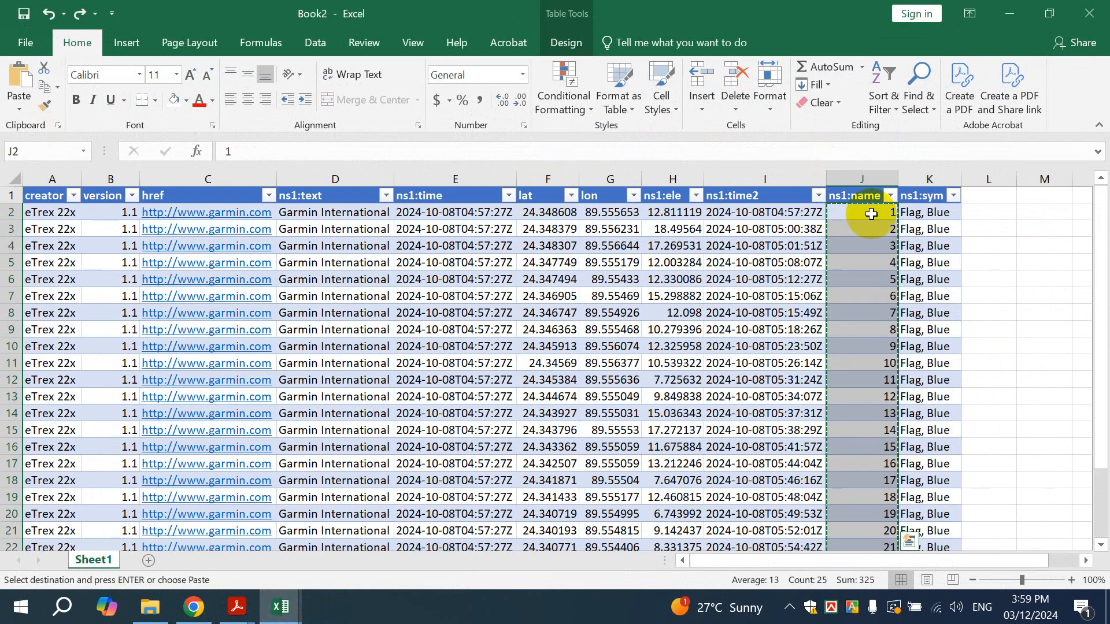
click(853, 194)
click(861, 179)
key(ctrl+c)
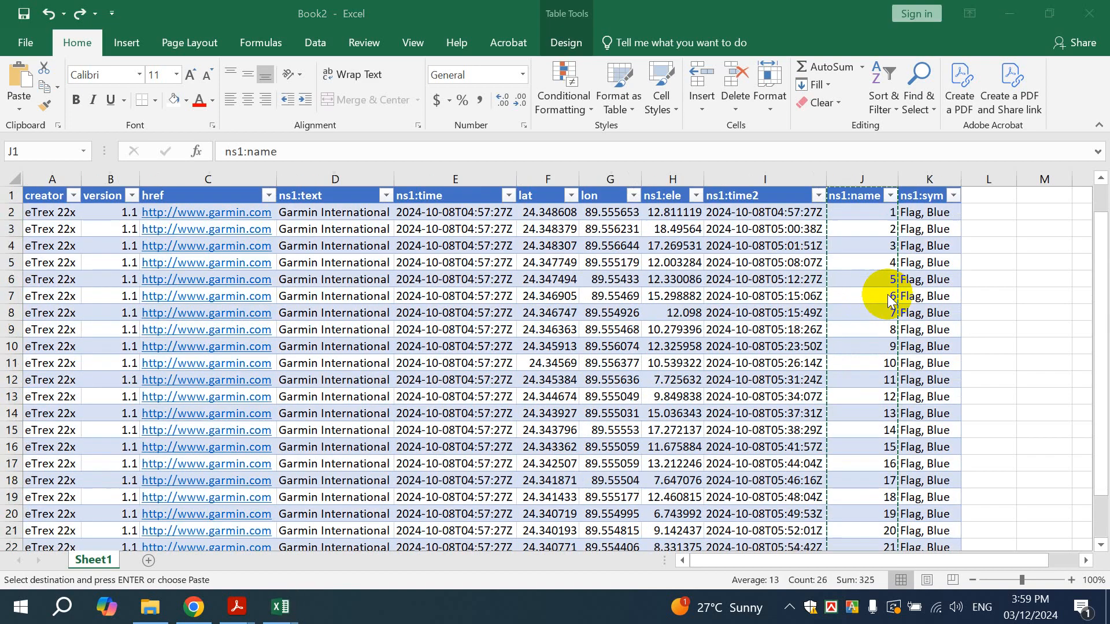
scroll(871, 238, down, 4)
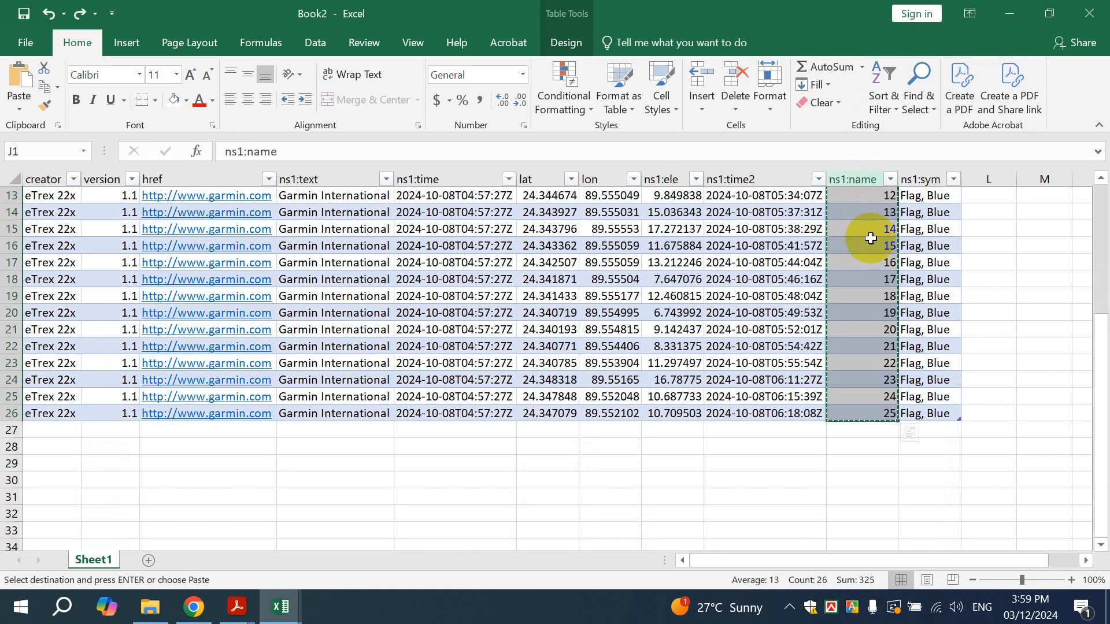
mouse_move(275, 611)
click(207, 559)
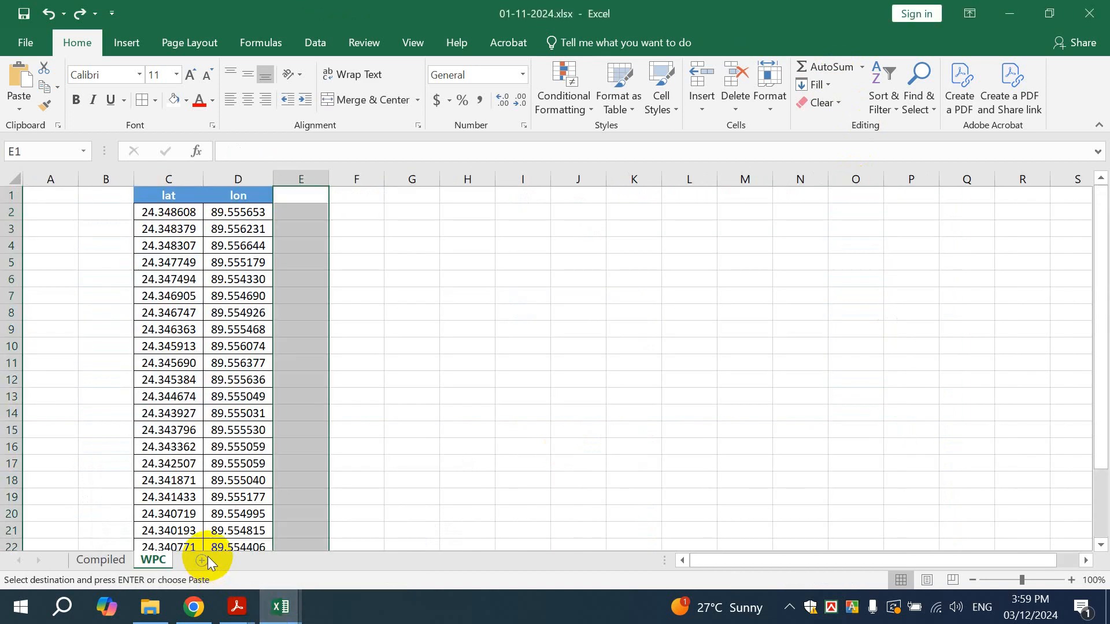
click(289, 196)
key(ctrl+v)
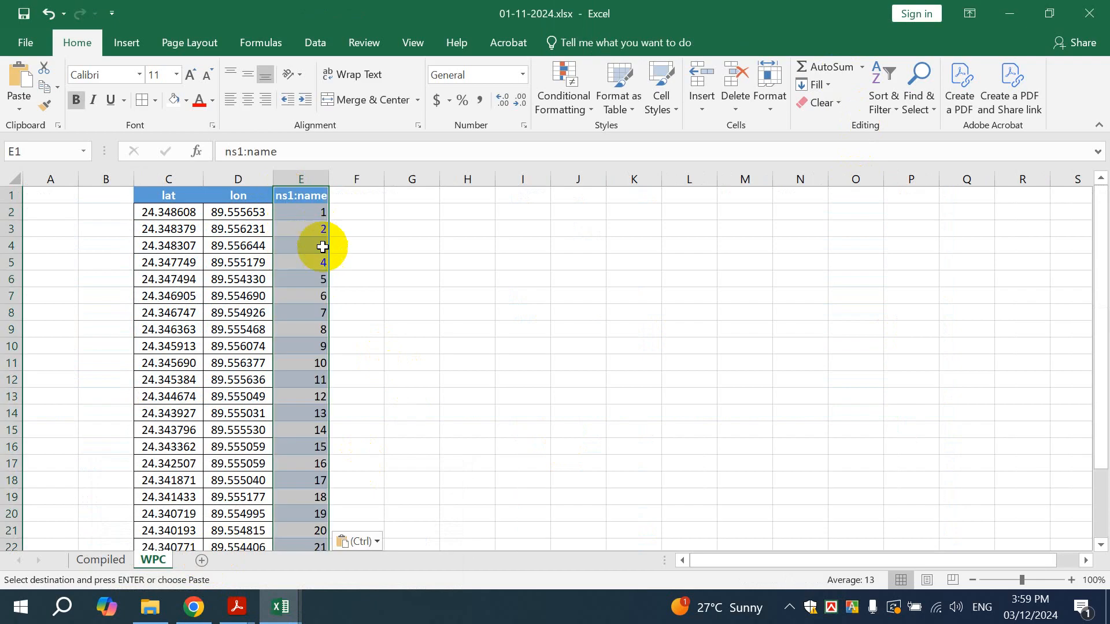
scroll(373, 318, down, 5)
scroll(302, 377, up, 5)
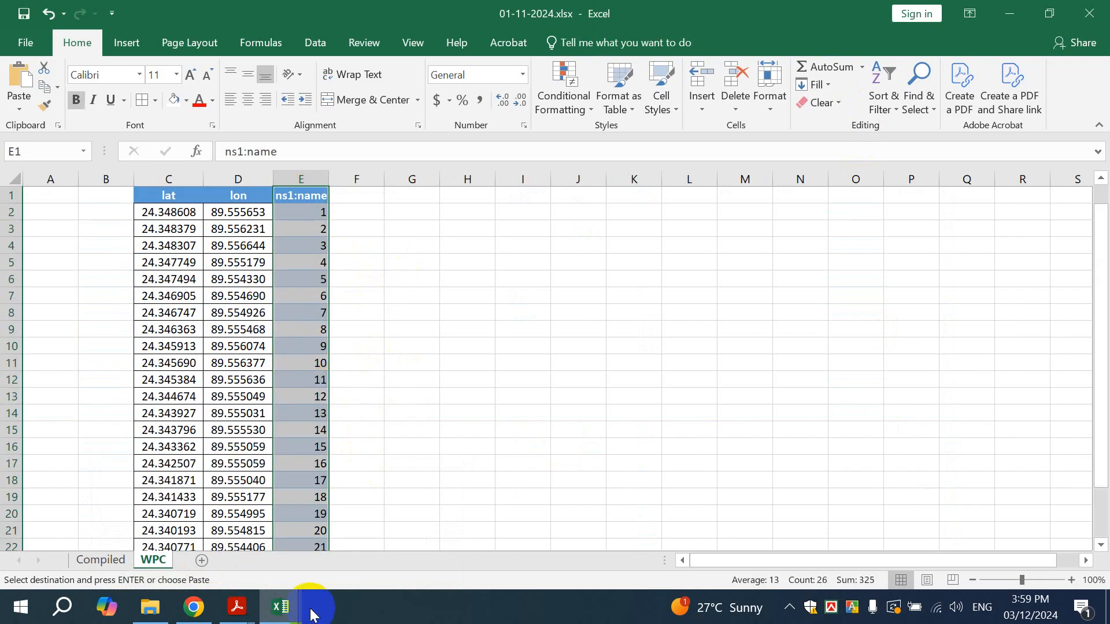
Clear the waypoint number 6 and its lat and lon values from row 7 of the WPC sheet
click(101, 559)
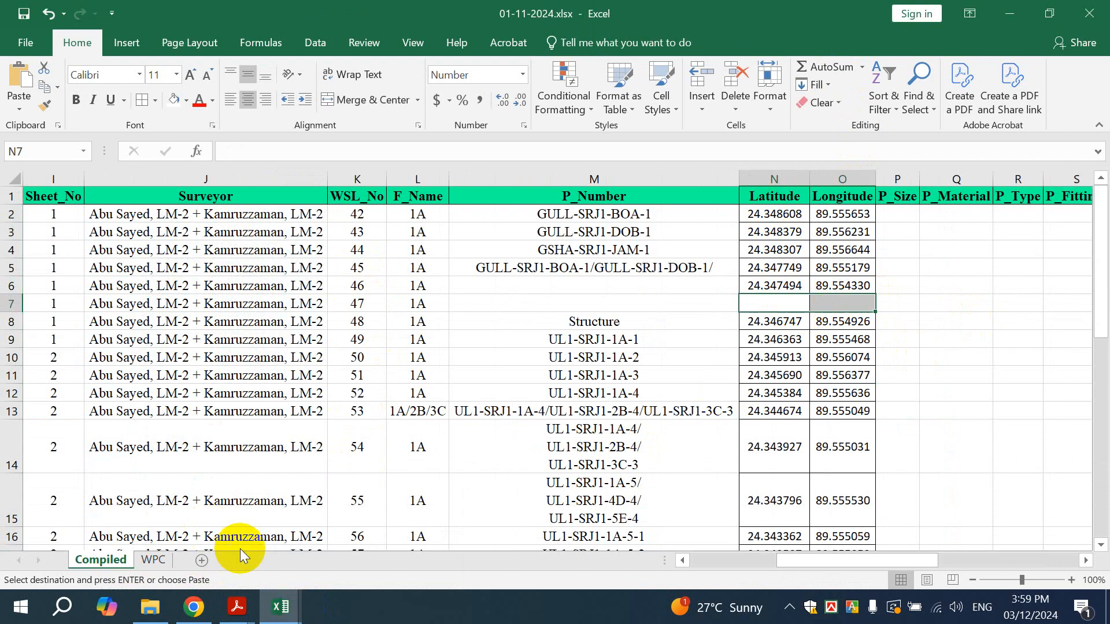
click(154, 560)
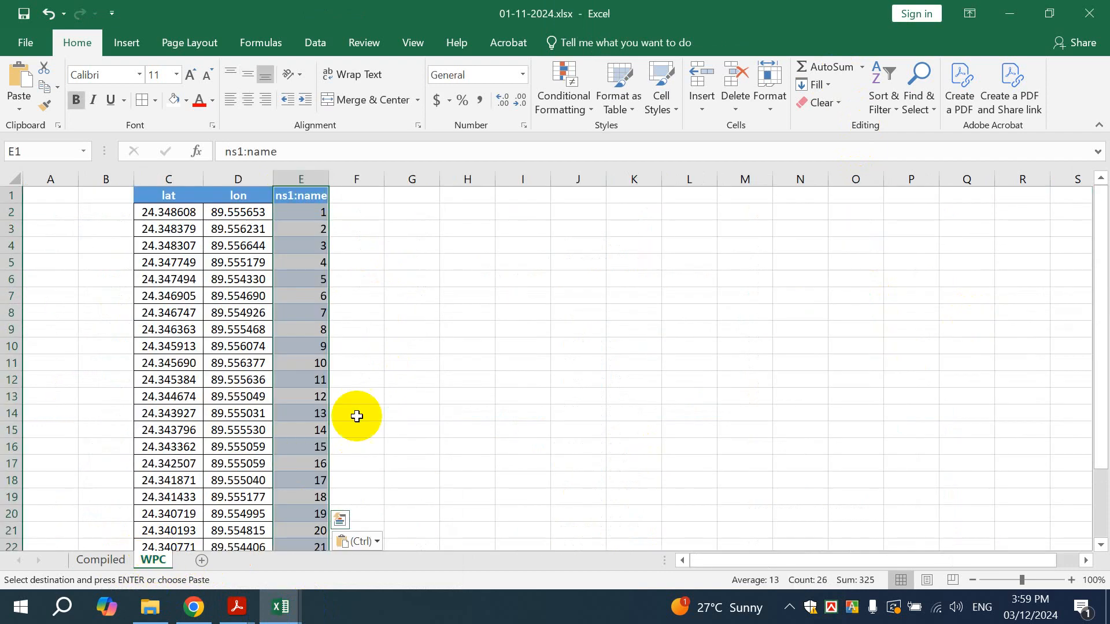
click(307, 296)
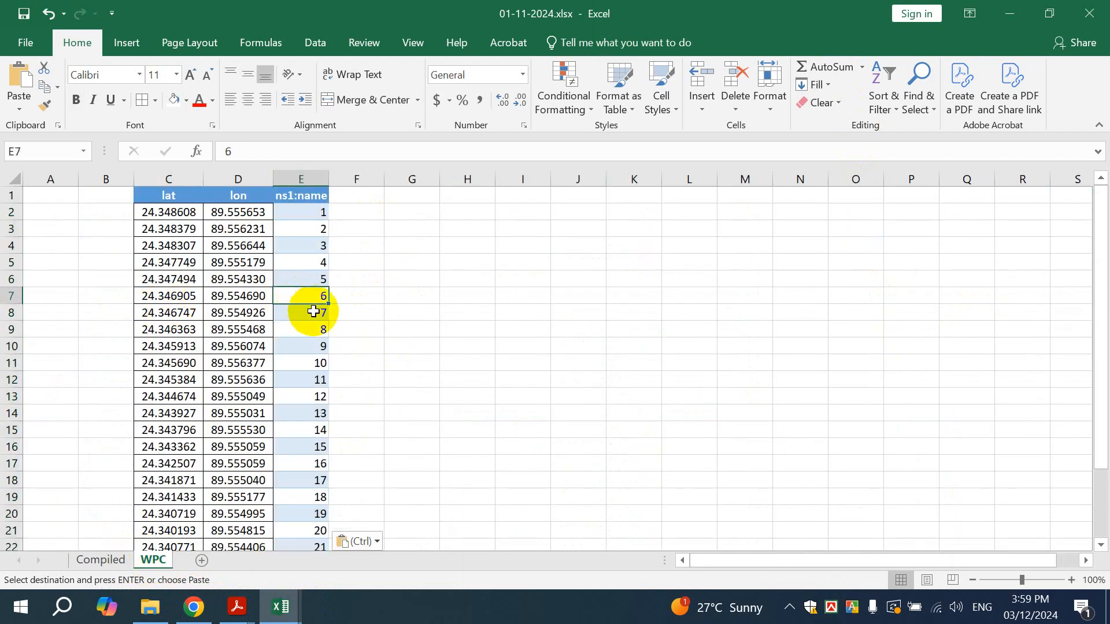
key(Delete)
drag(176, 298, 255, 293)
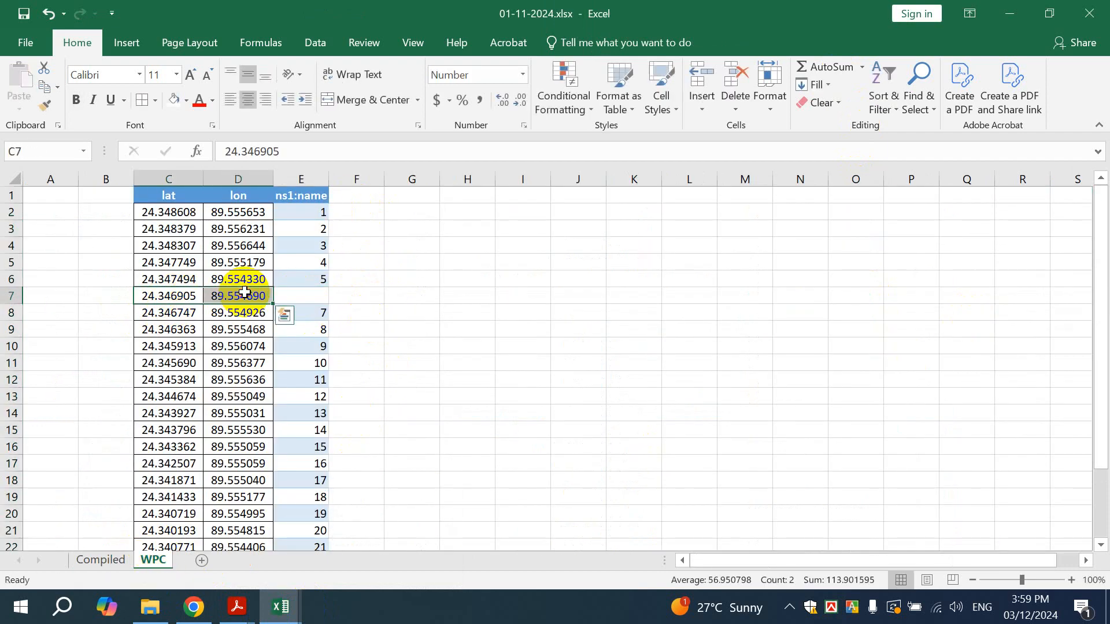
key(BackSpace)
click(249, 296)
key(BackSpace)
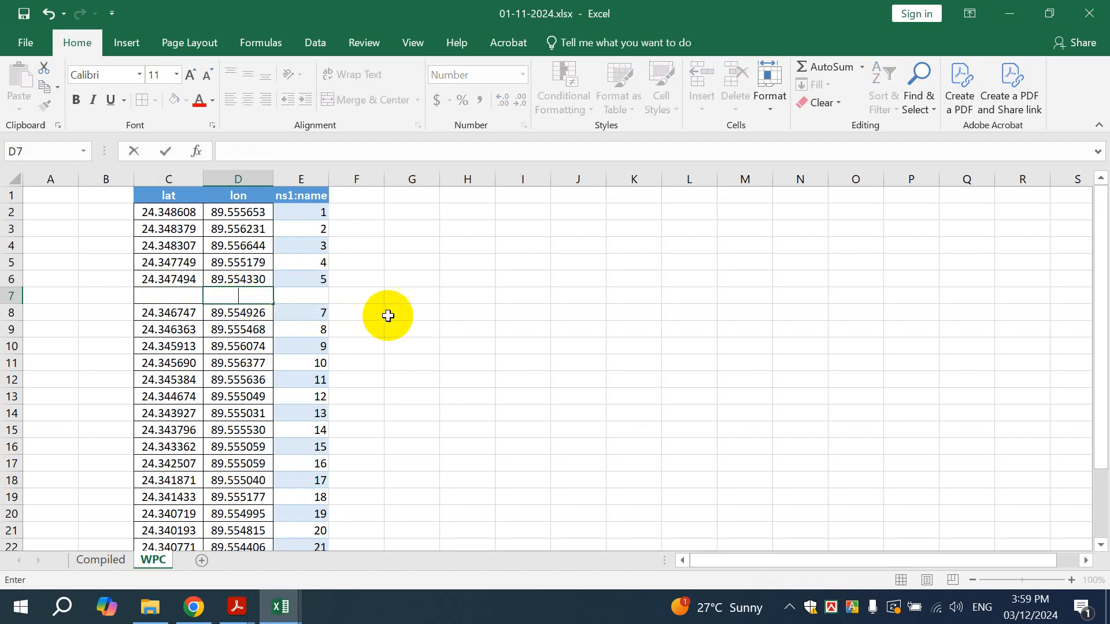
click(380, 309)
Move the remaining waypoint rows C8:E26 in the WPC sheet up one row so they start at C7
click(157, 314)
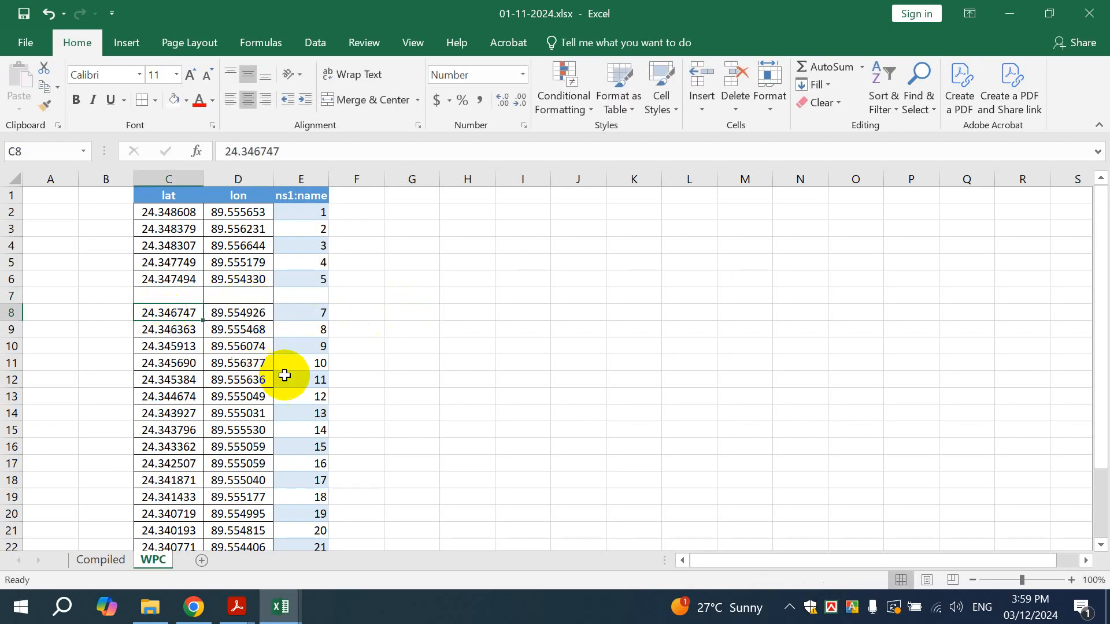
scroll(306, 441, down, 2)
shift+click(304, 513)
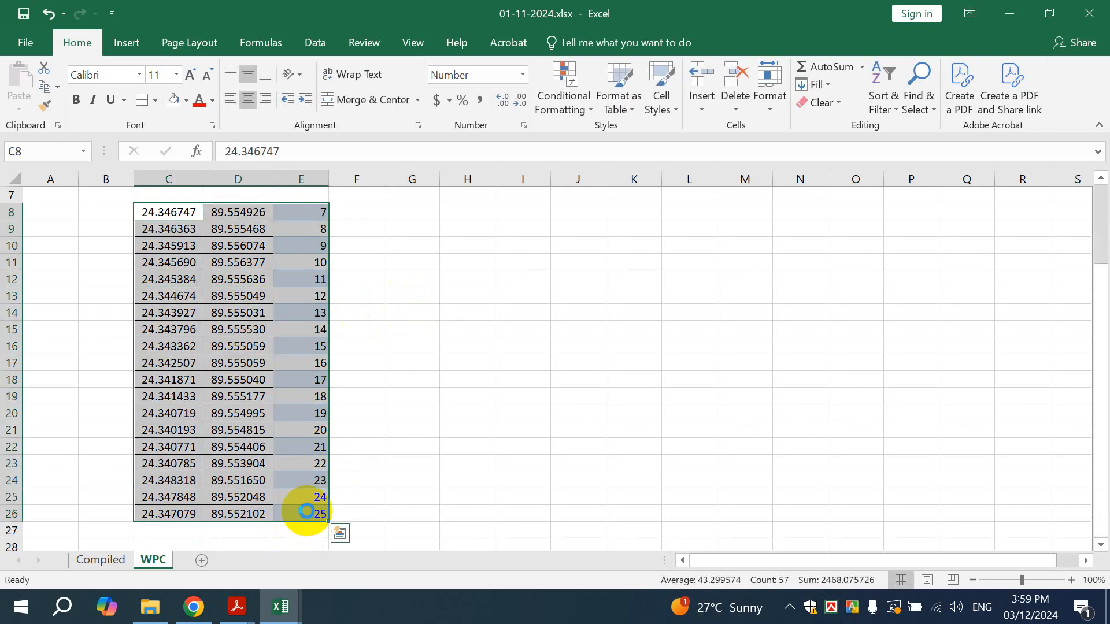
key(ctrl+c)
scroll(179, 310, up, 2)
click(154, 295)
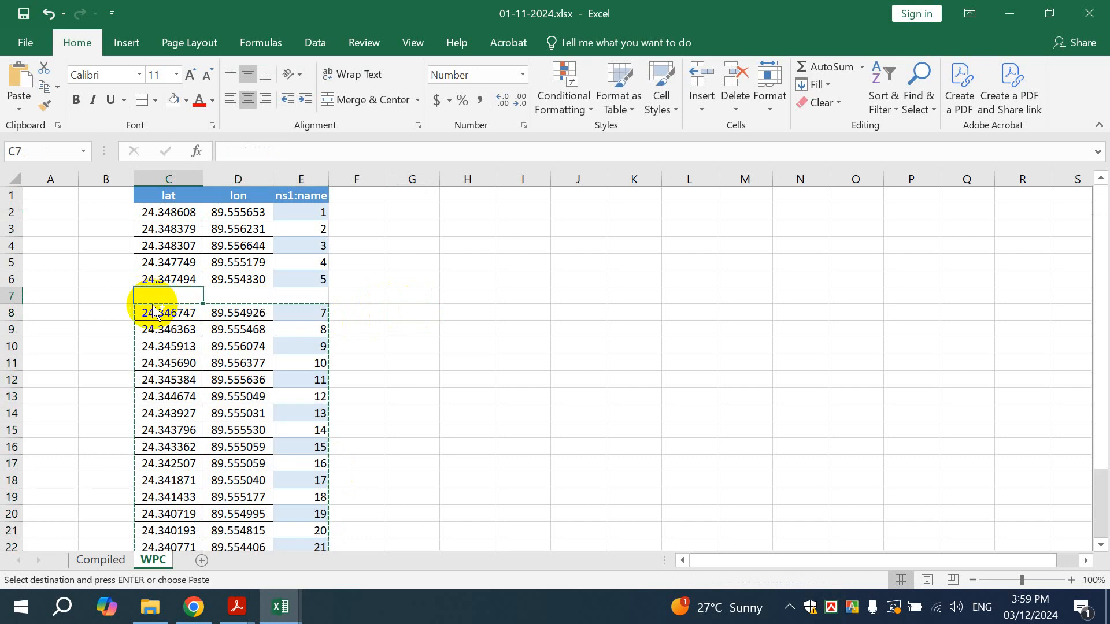
key(Return)
Move the Latitude and Longitude values N8:O26 in the Compiled sheet up one row so they start at N7
click(98, 560)
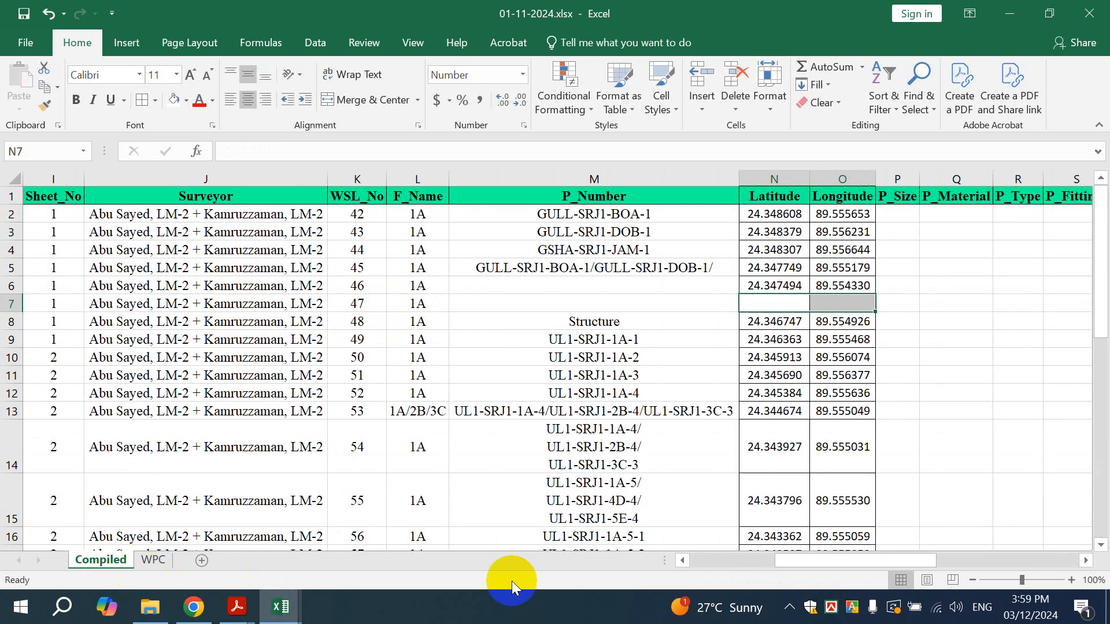
click(778, 320)
scroll(832, 375, down, 5)
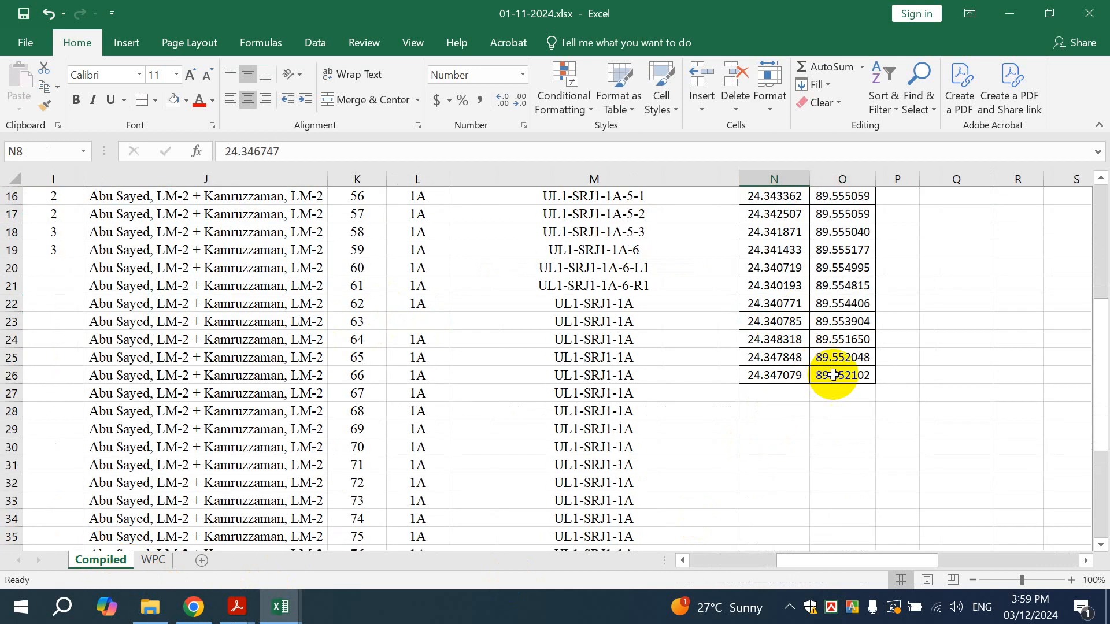
shift+click(832, 375)
key(ctrl+c)
scroll(838, 364, up, 5)
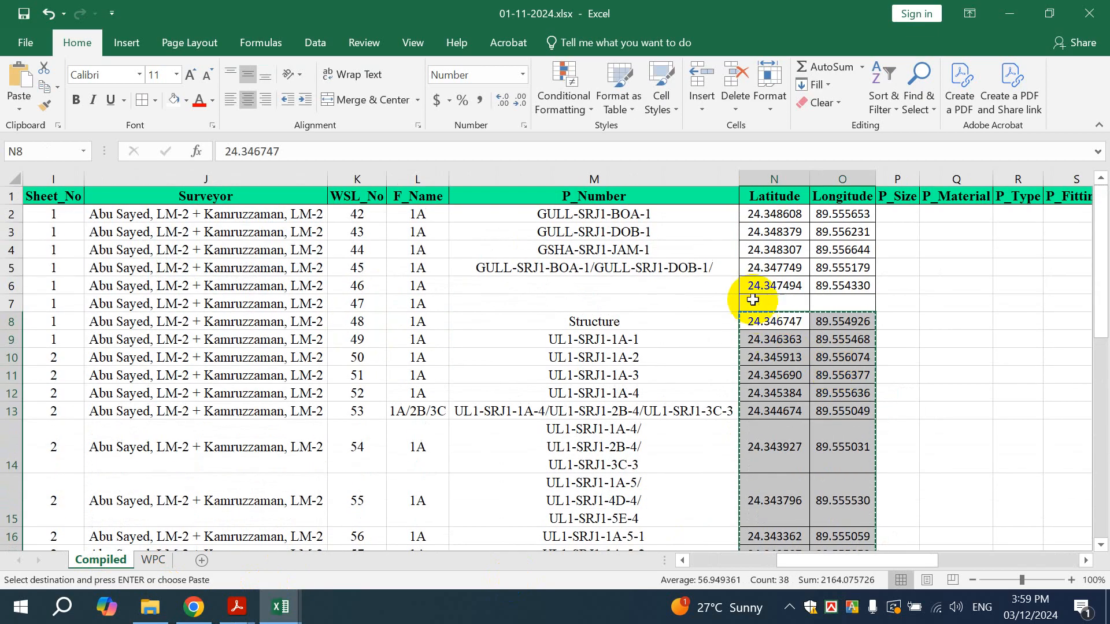
click(752, 300)
key(Return)
Check the shifted coordinates in the Compiled sheet against the WPC waypoint rows and the WSL_No column
scroll(808, 359, down, 3)
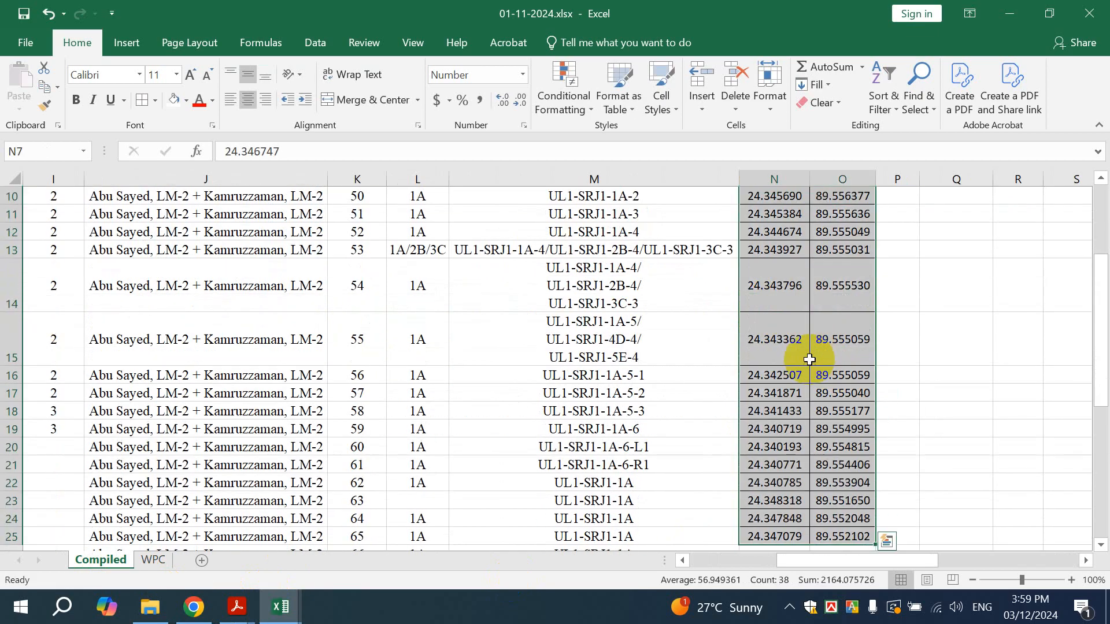
scroll(792, 371, down, 3)
scroll(906, 477, up, 6)
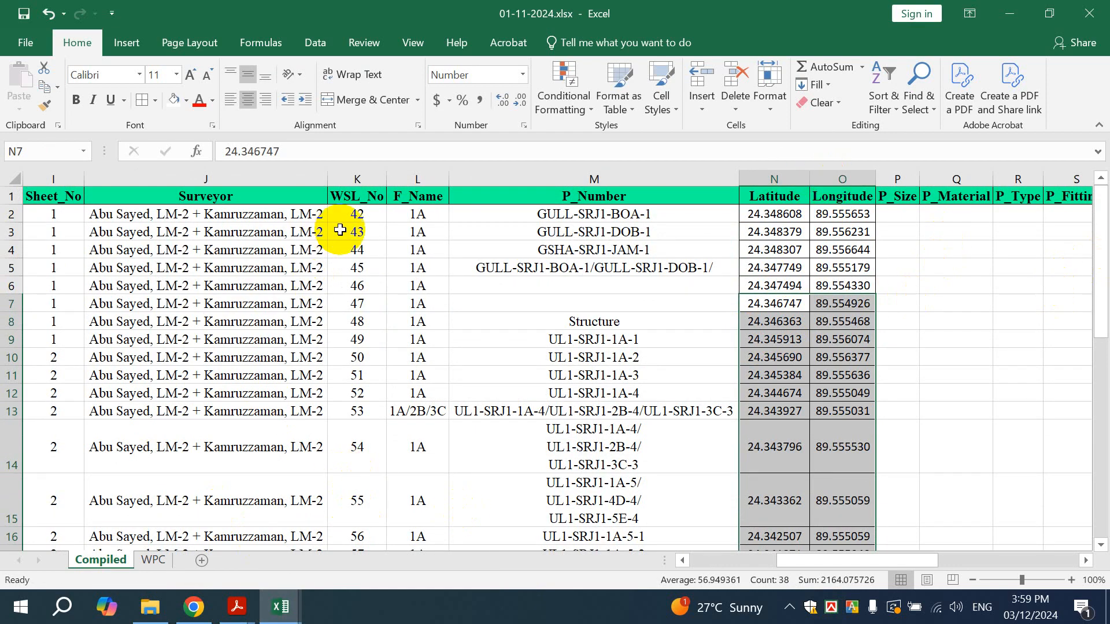
click(152, 561)
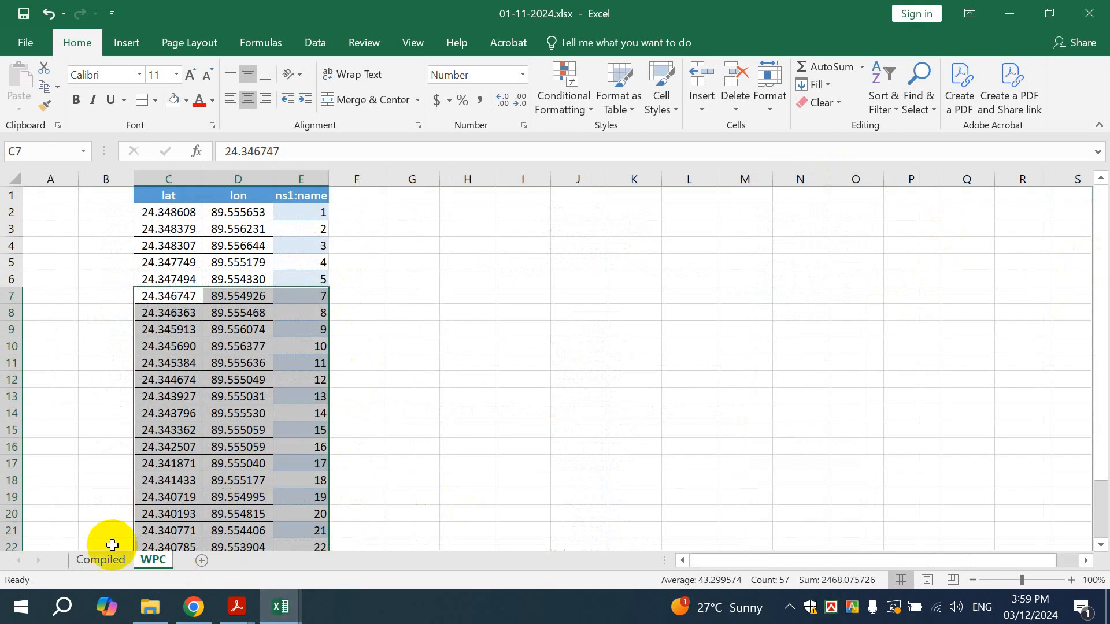
click(103, 558)
click(363, 218)
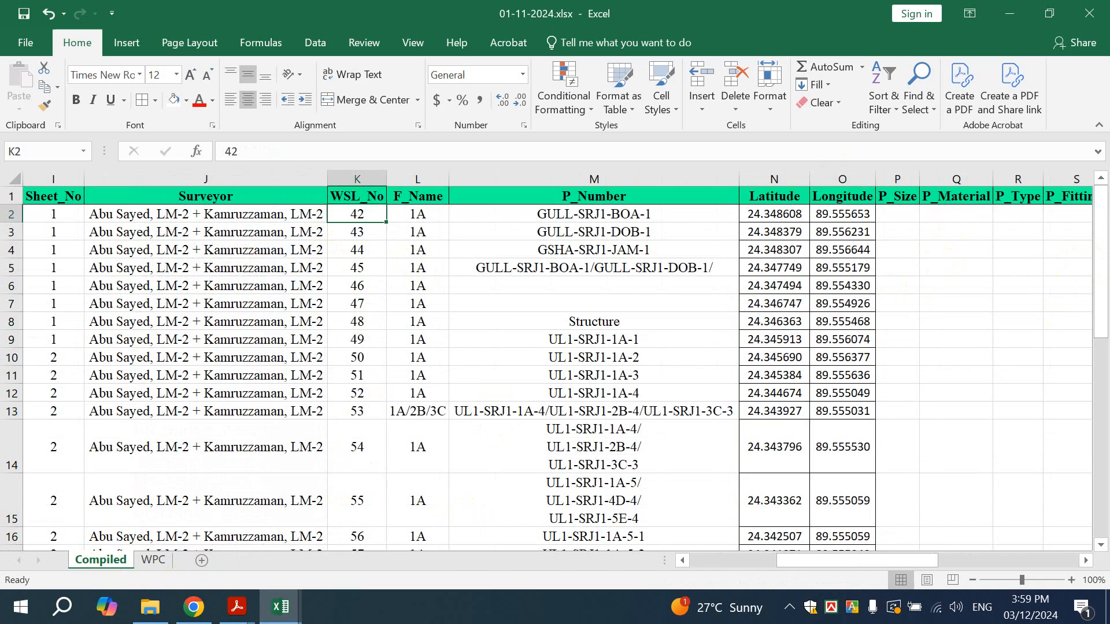
scroll(696, 430, down, 4)
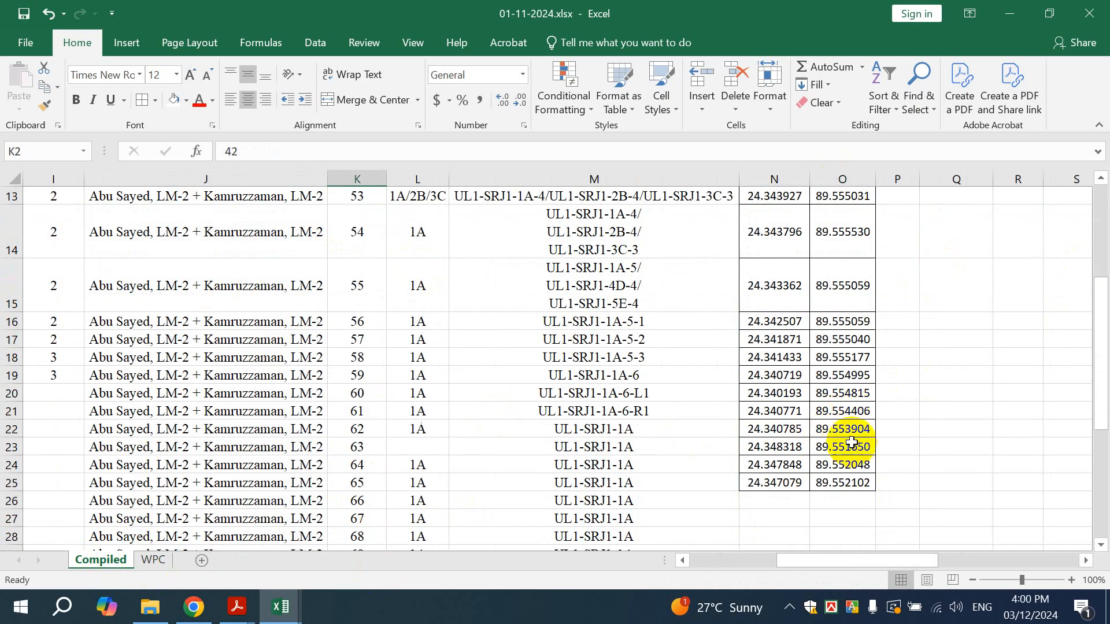